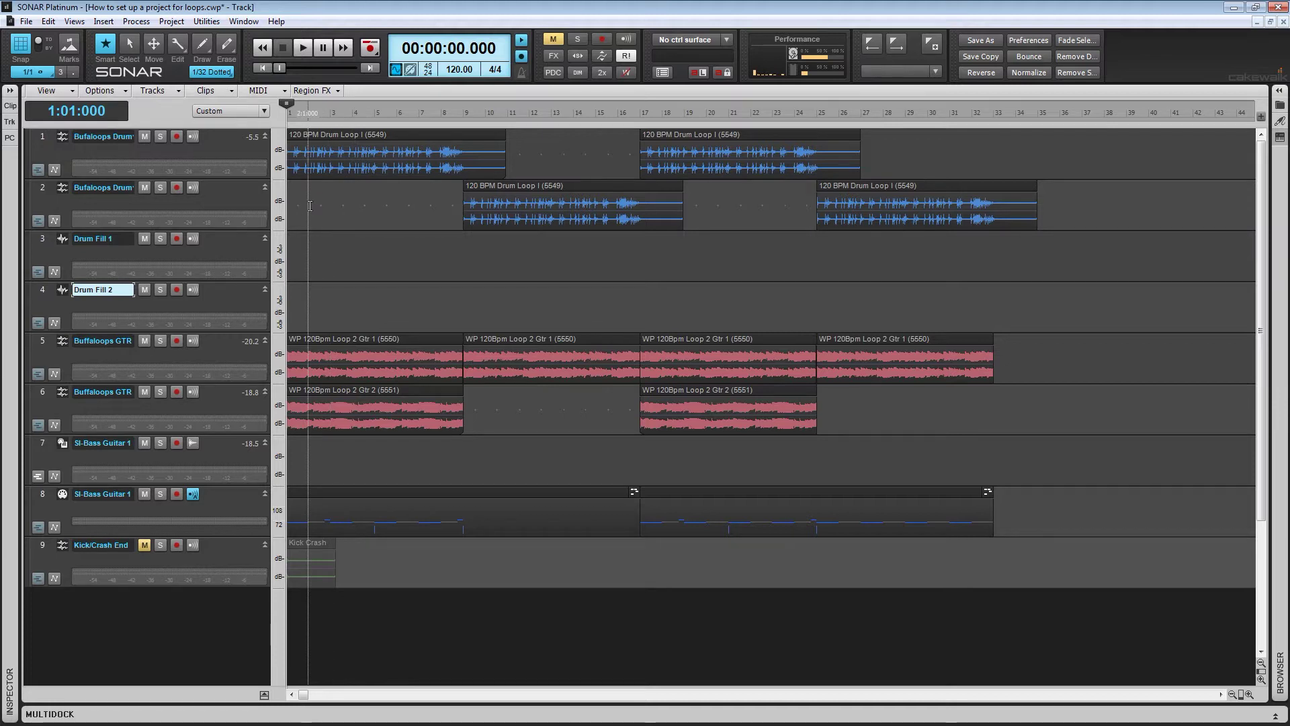
Import 120 BPM Fill 2.wav and 120 BPM Fill 11.wav from Big Vintage Drums' Drum Fills folder, starting at the Drum Fill 1 track
left_click(40, 240)
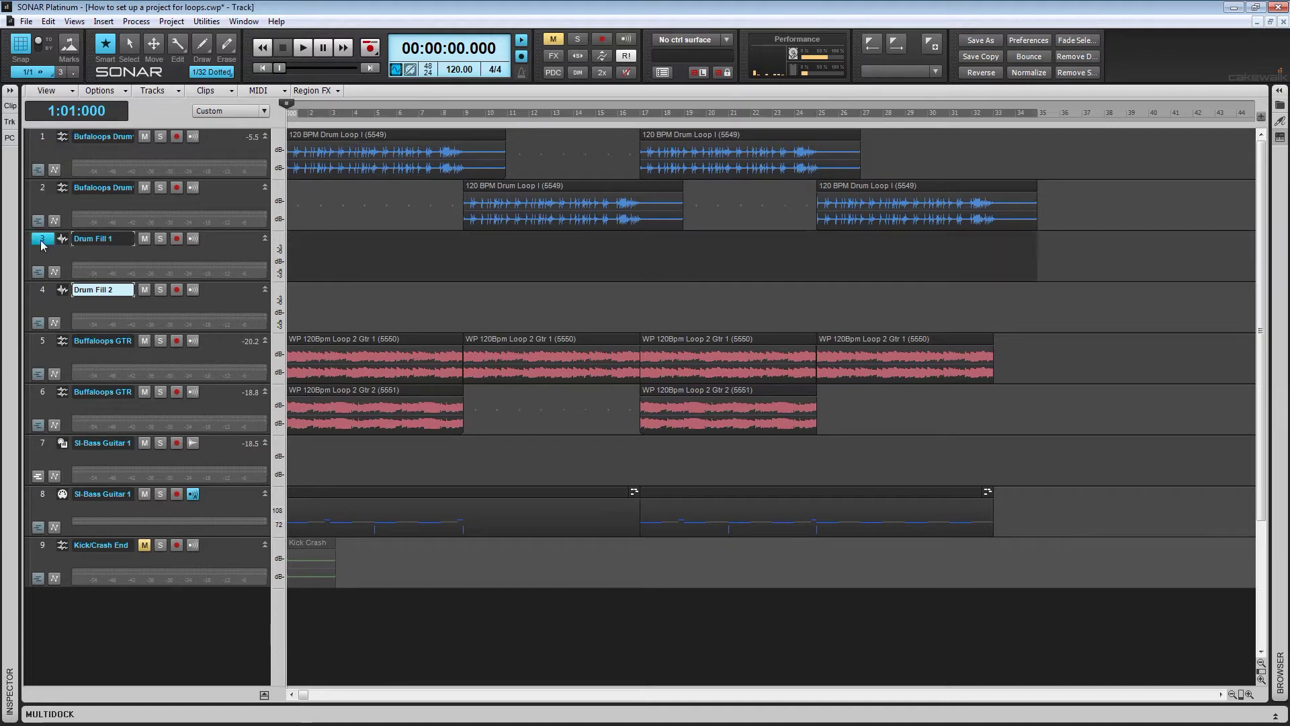
left_click(25, 22)
mouse_move(91, 160)
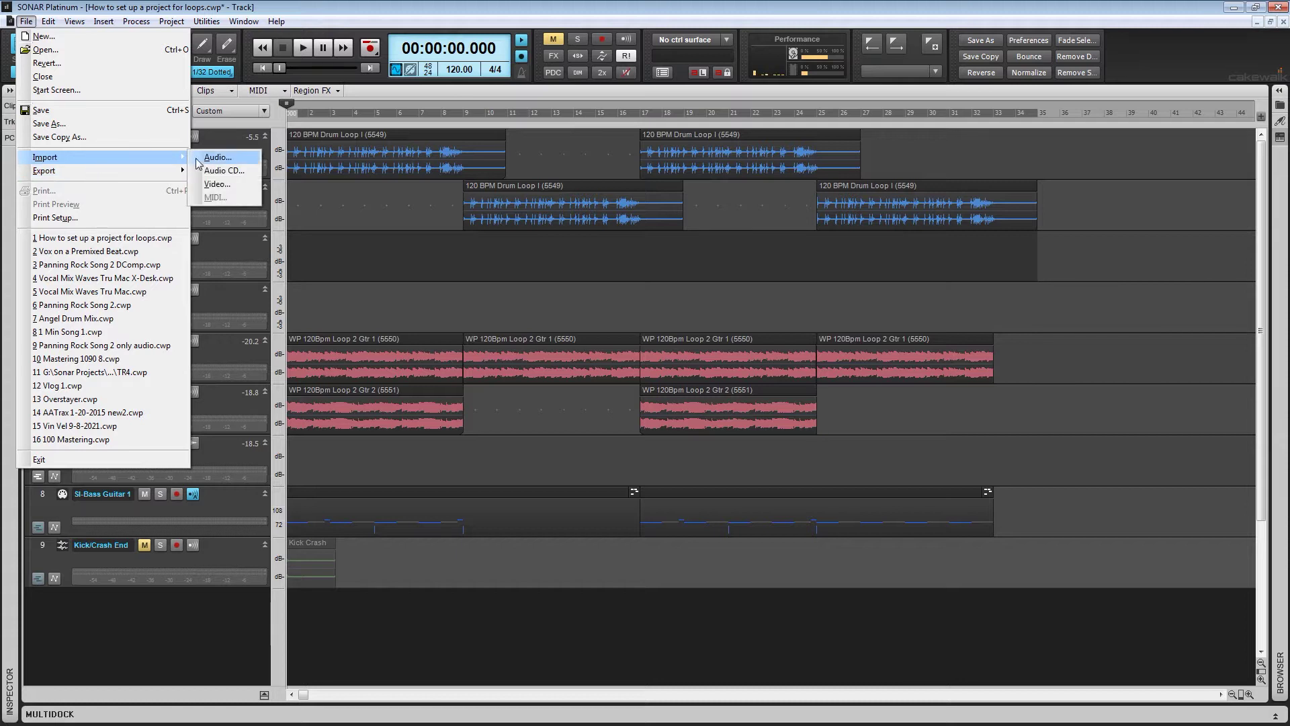
left_click(220, 159)
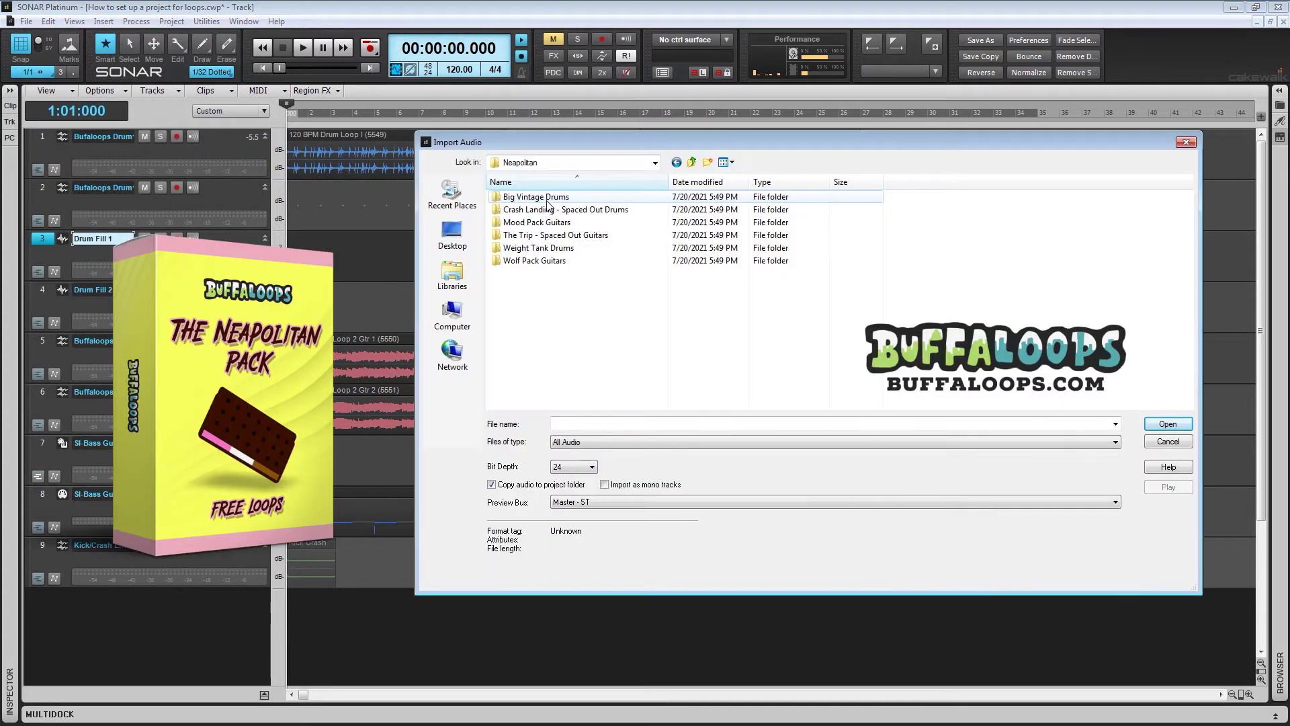
double_click(551, 200)
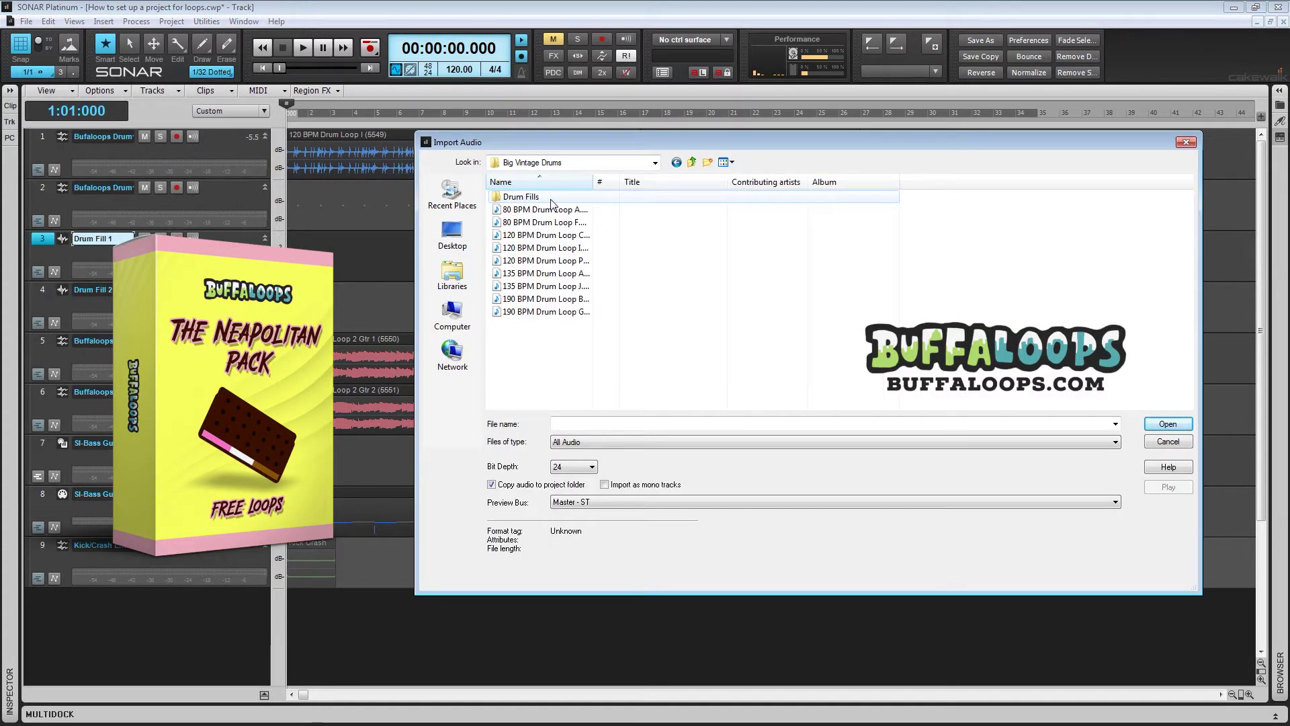
double_click(531, 198)
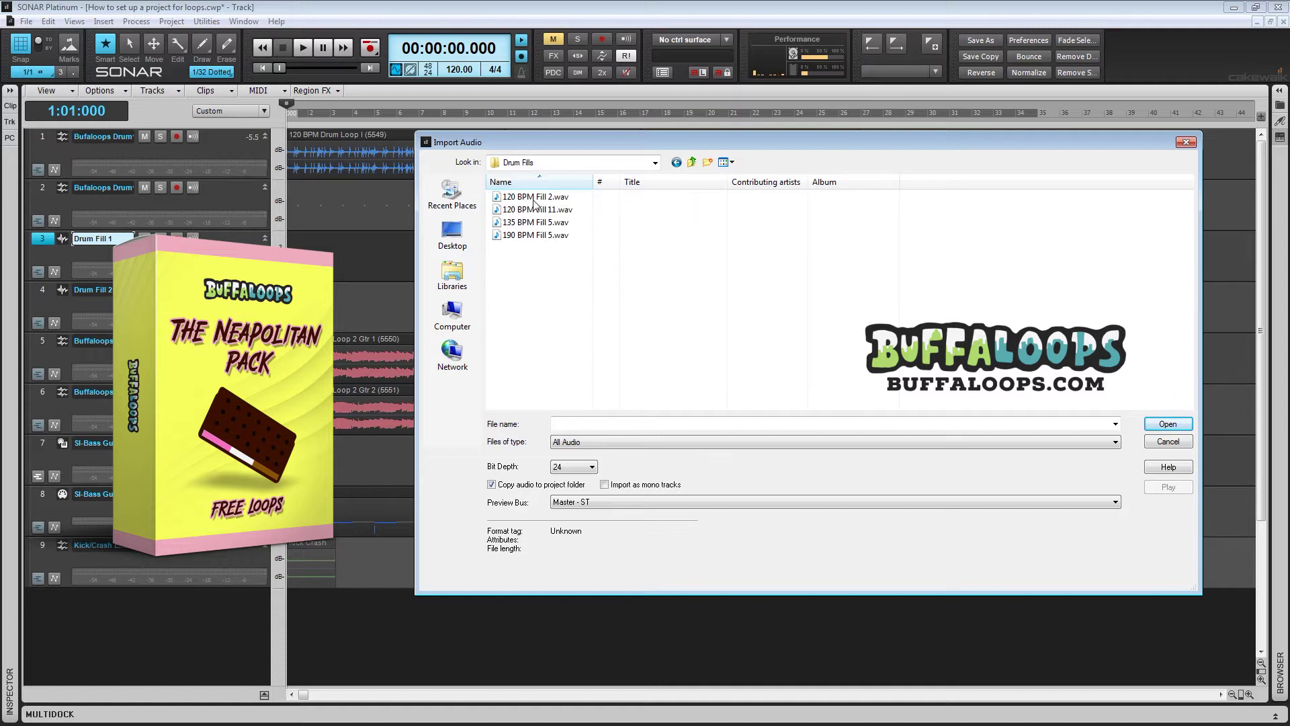
left_click(545, 200)
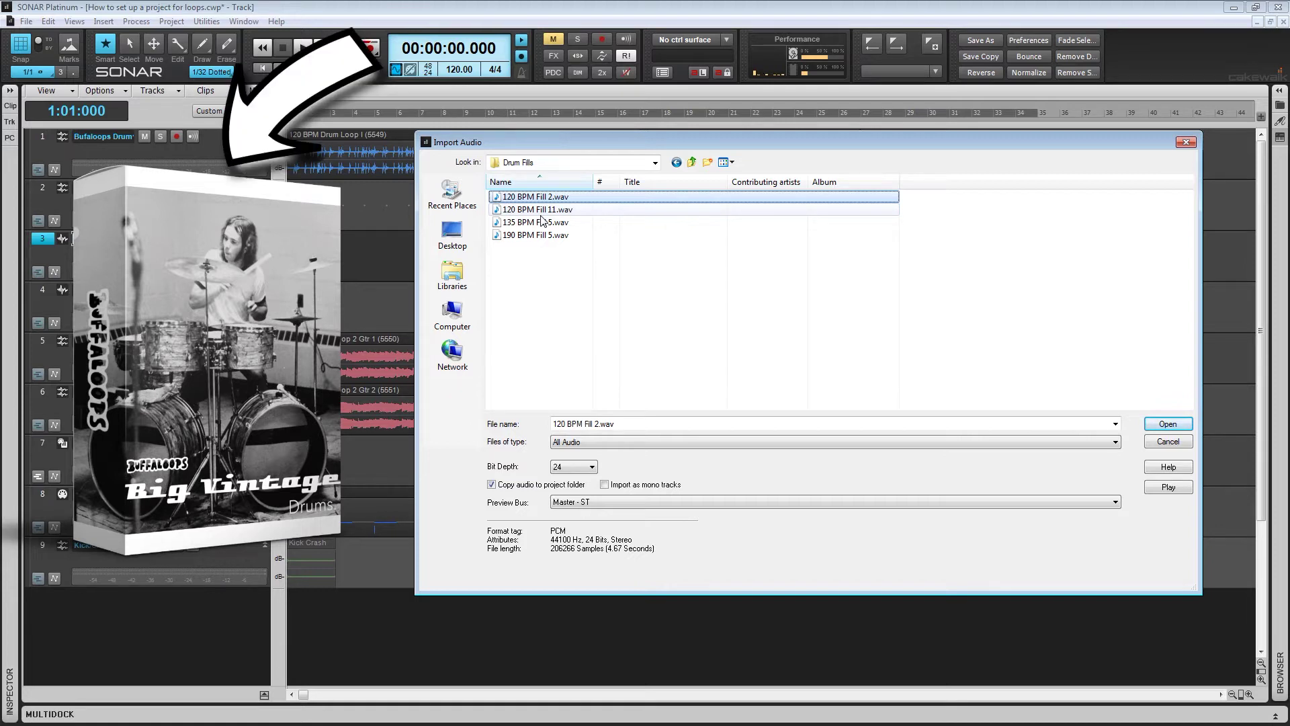
left_click(541, 215, "ctrl")
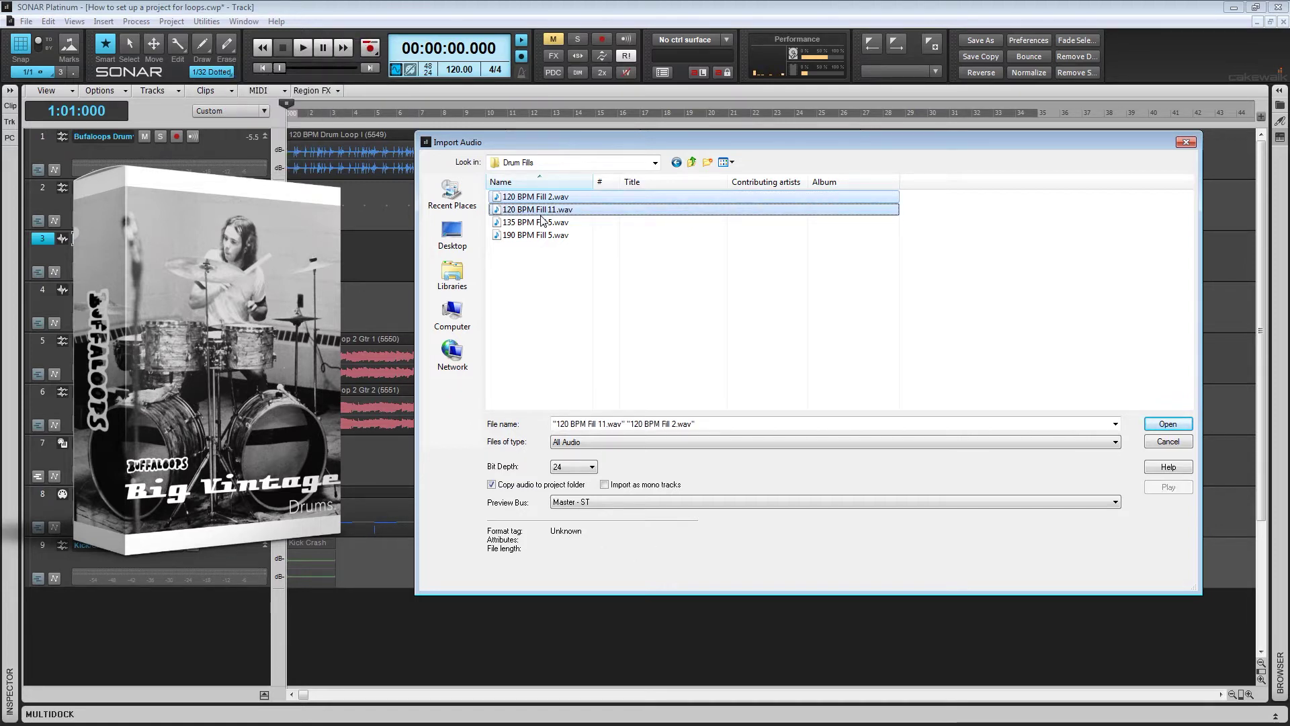
left_click(1167, 424)
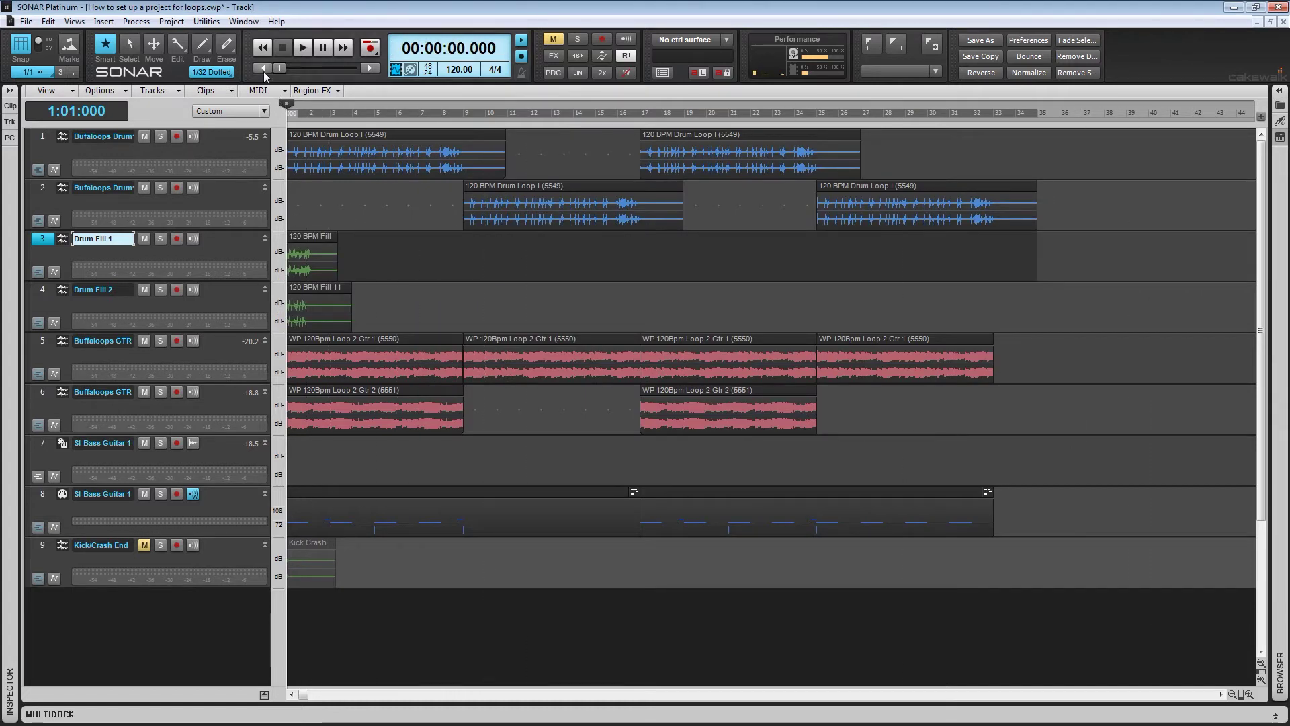
Solo the Drum Fill 1 track and play its clip from the start
left_click(160, 239)
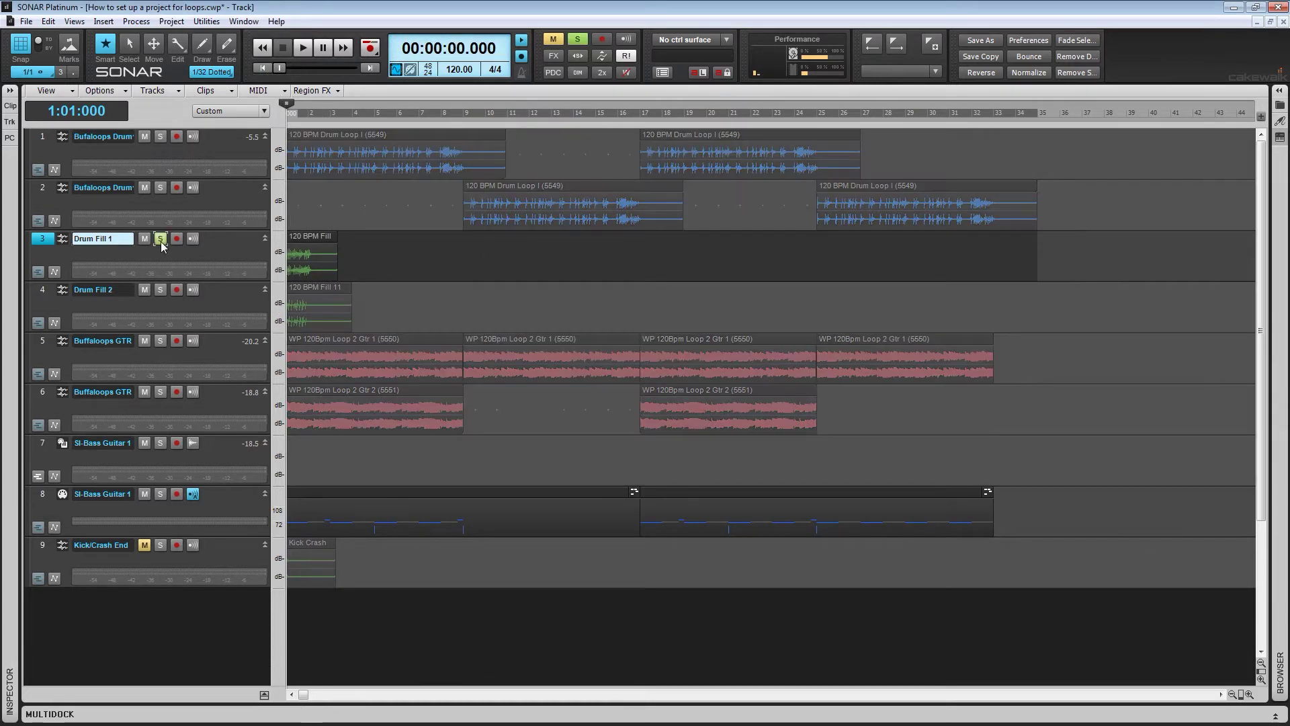
key("space")
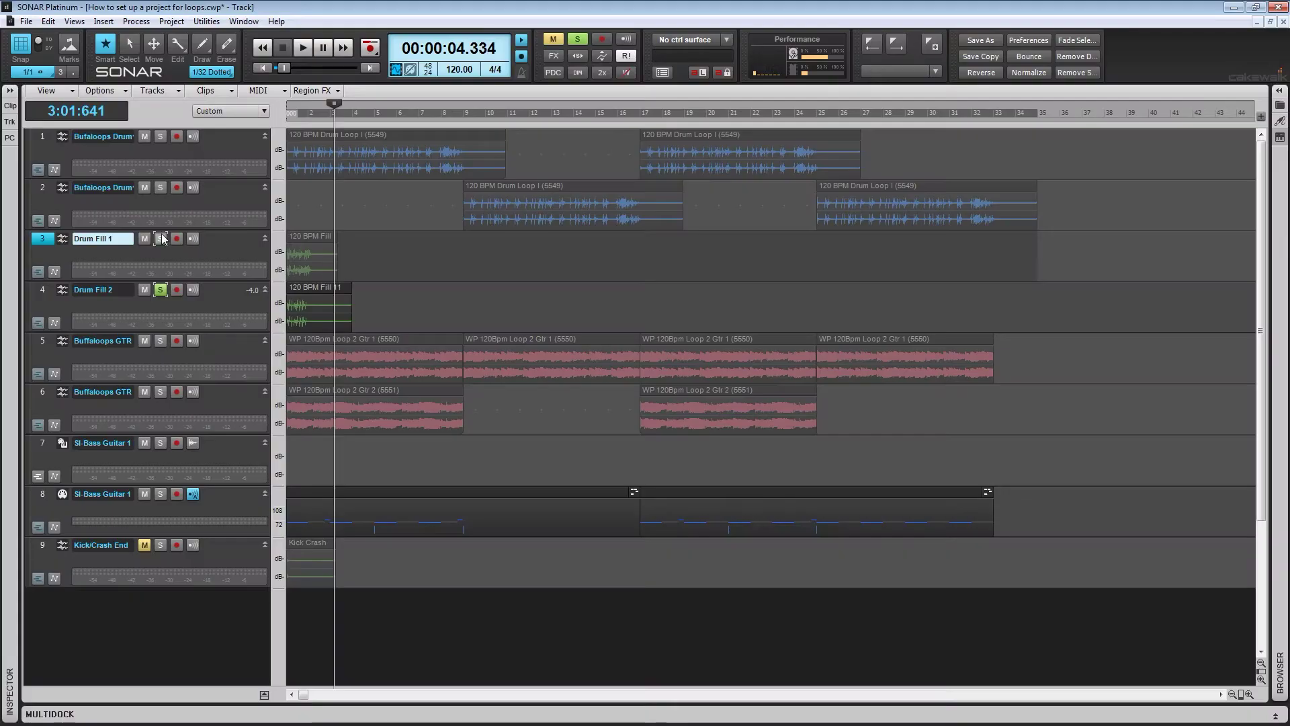
Mute the Drum Fill 1 track and move it to just above the Kick/Crash End track
left_click(144, 239)
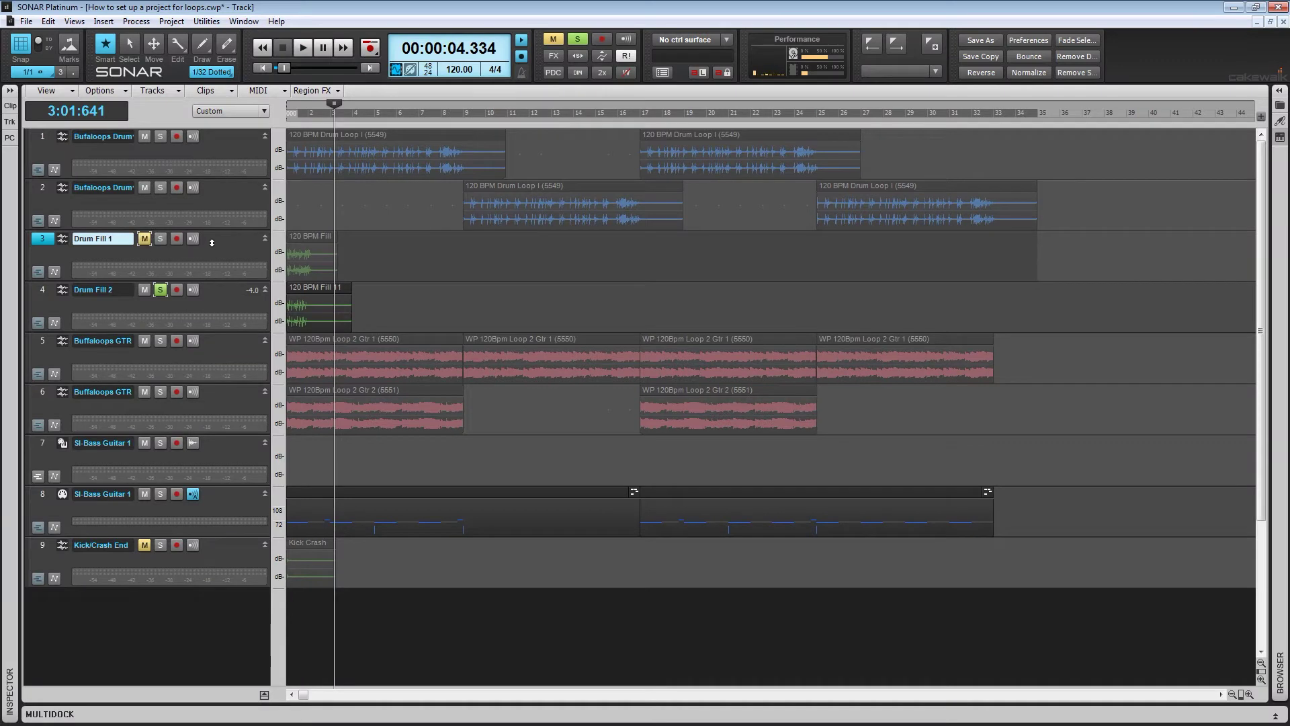
left_click_drag(211, 242, 223, 408)
left_click_drag(229, 550, 229, 551)
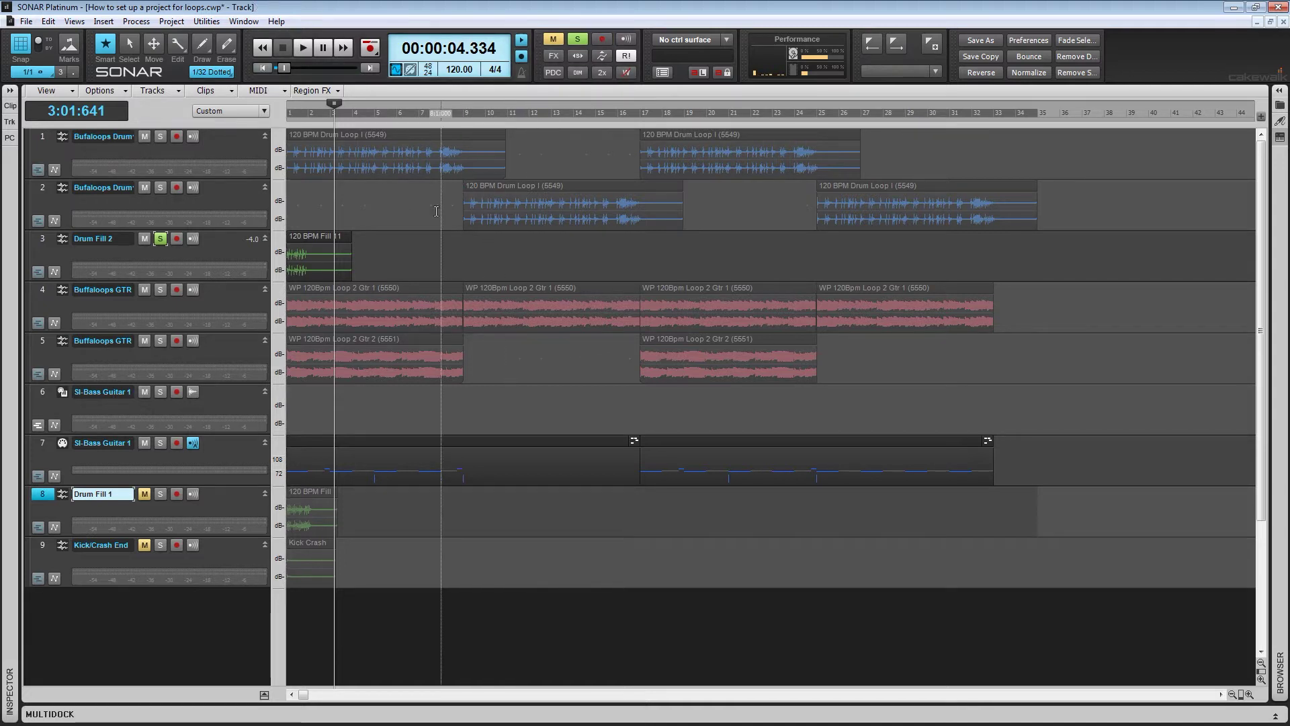
Turn off solo on the Drum Fill 2 track
left_click(325, 204)
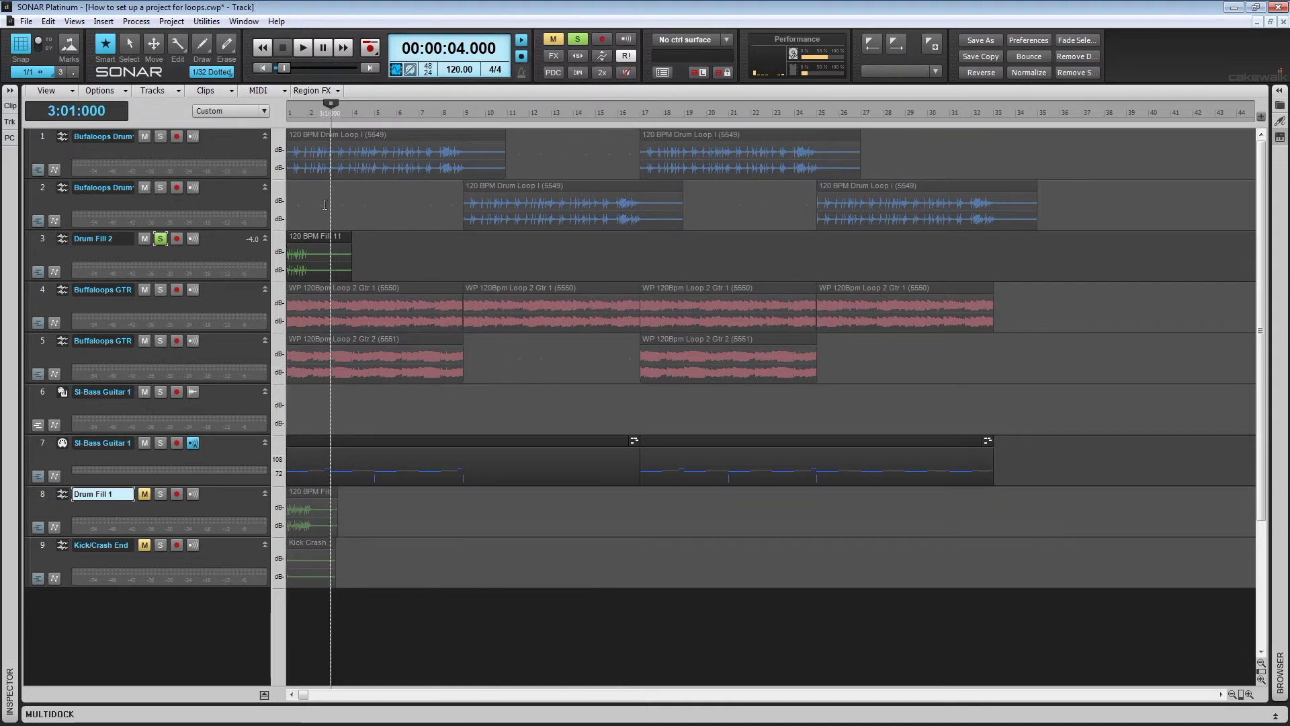
left_click(160, 242)
Select all clips and, with whole-note snapping, move them together so that they start at measure 2
left_click(300, 207)
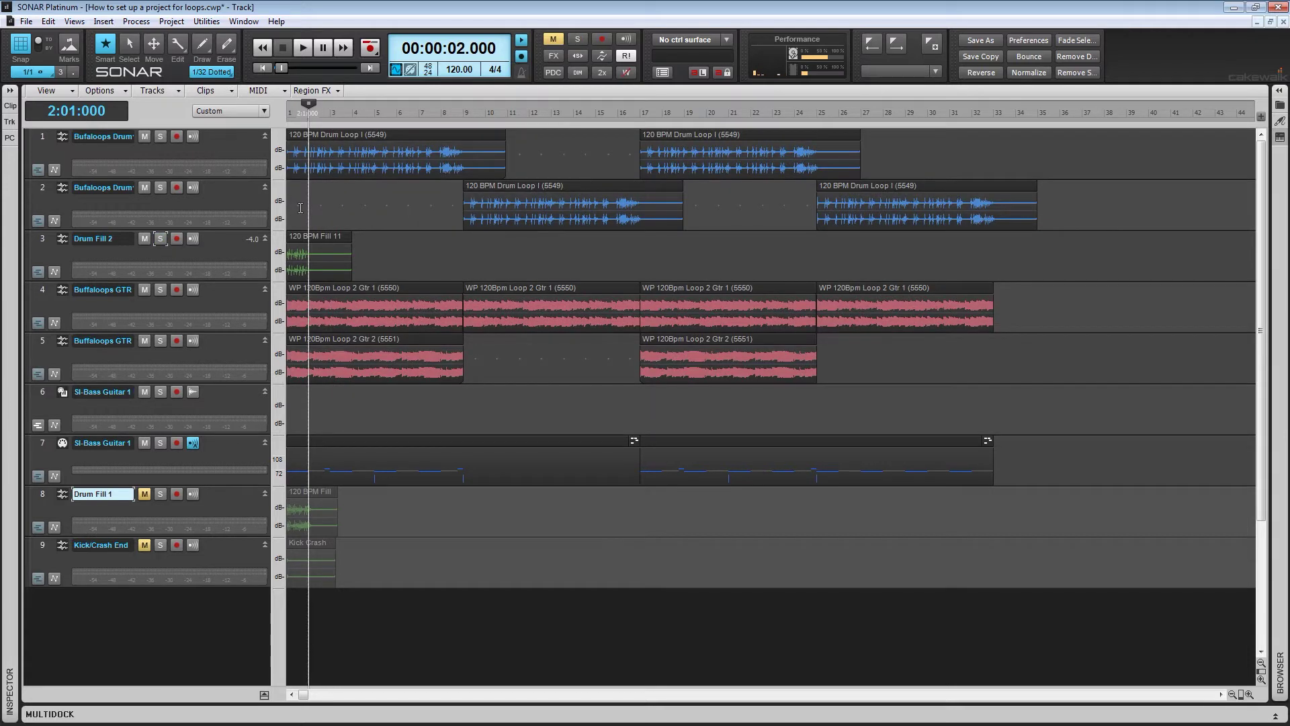
key("ctrl+a")
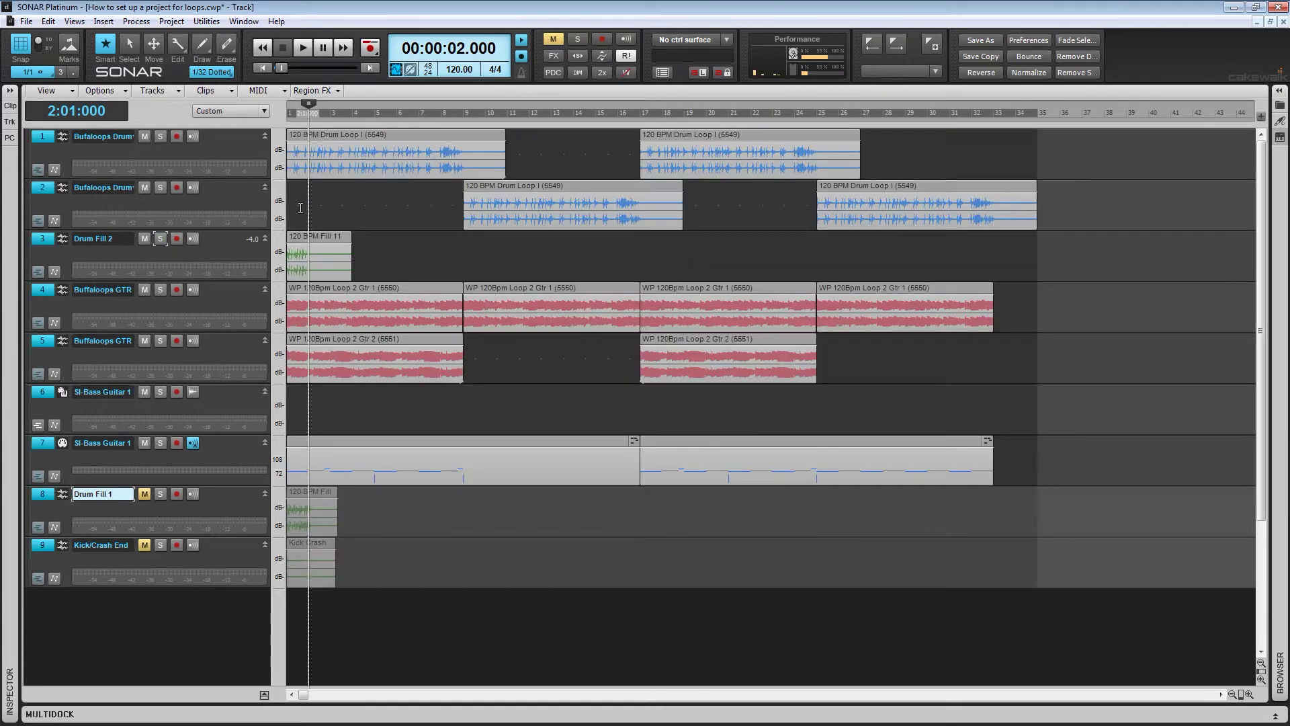
left_click(34, 77)
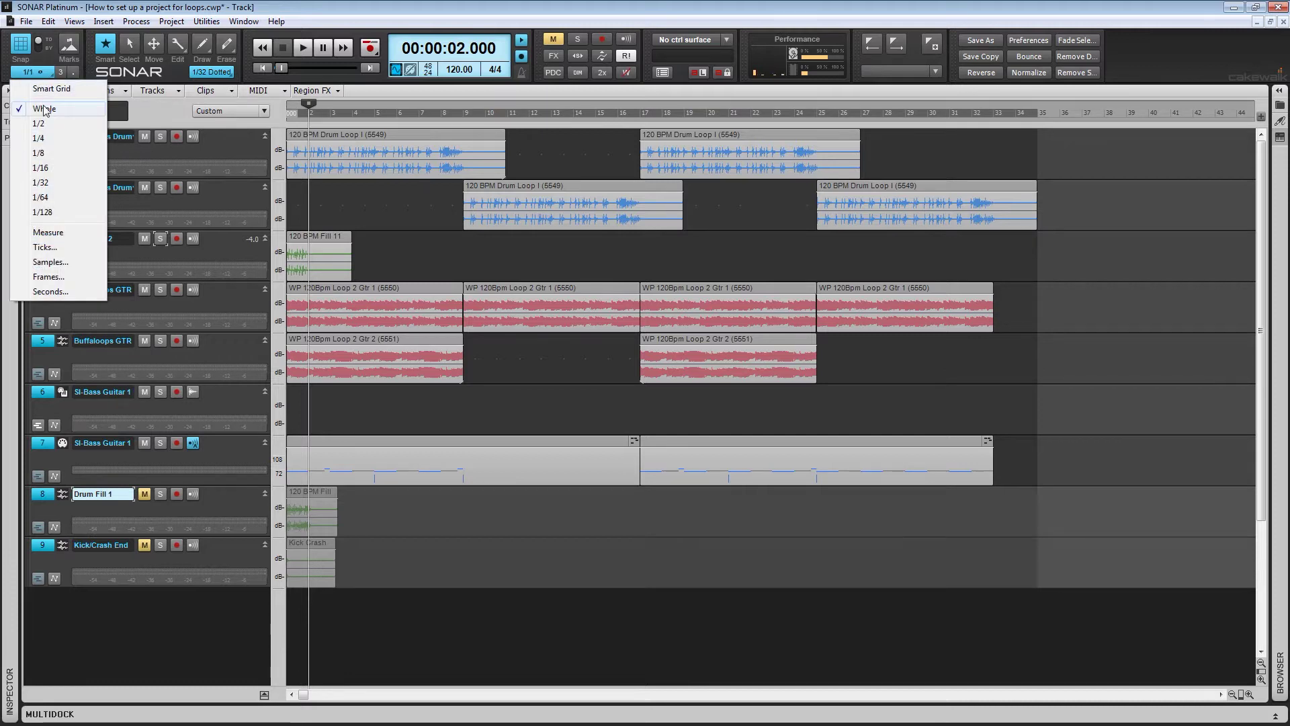
left_click(44, 109)
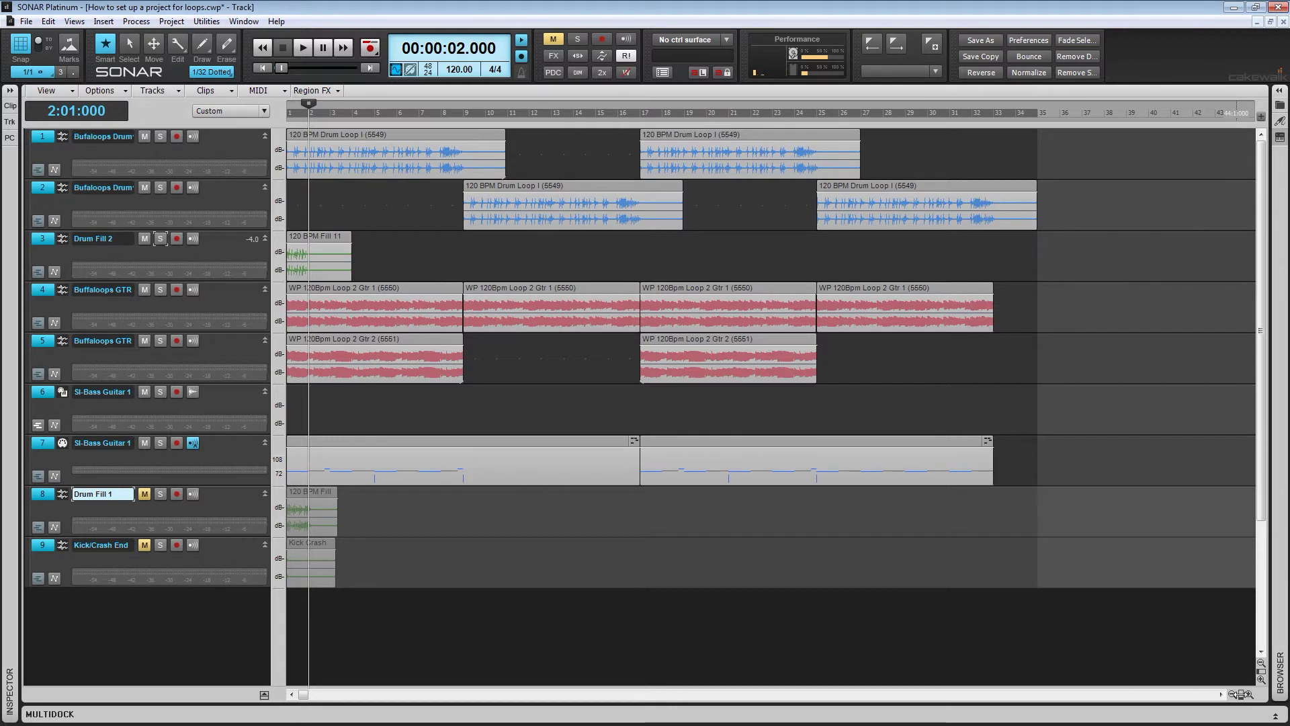
left_click_drag(1241, 694, 1171, 683)
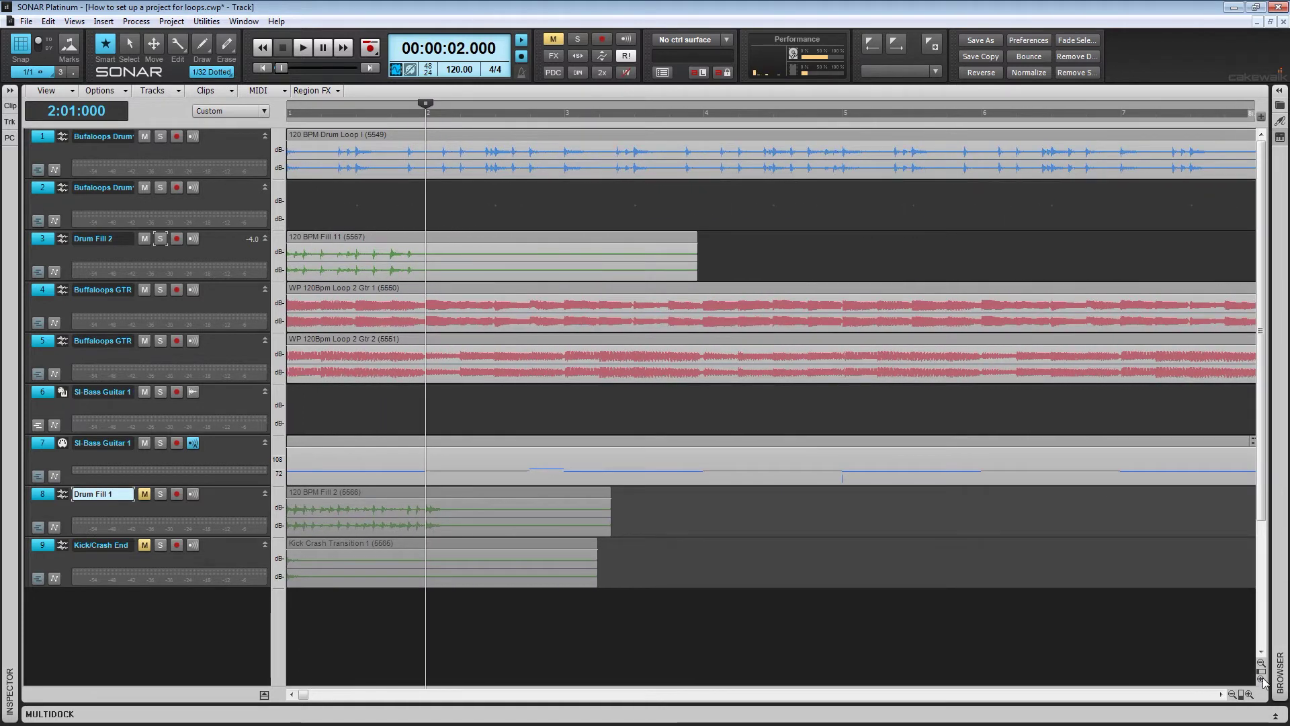
left_click(1263, 680)
left_click(1263, 680)
scroll(804, 525, "up", 4)
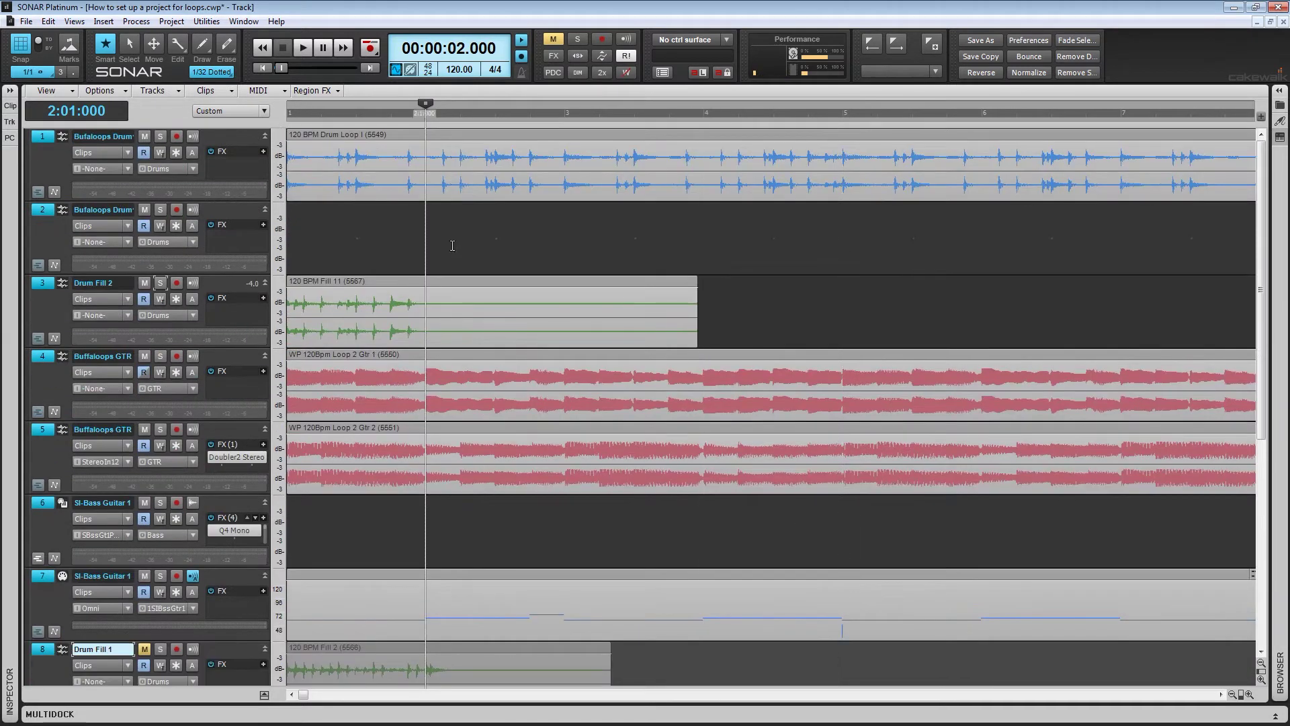
left_click_drag(300, 135, 428, 144)
left_click(421, 229)
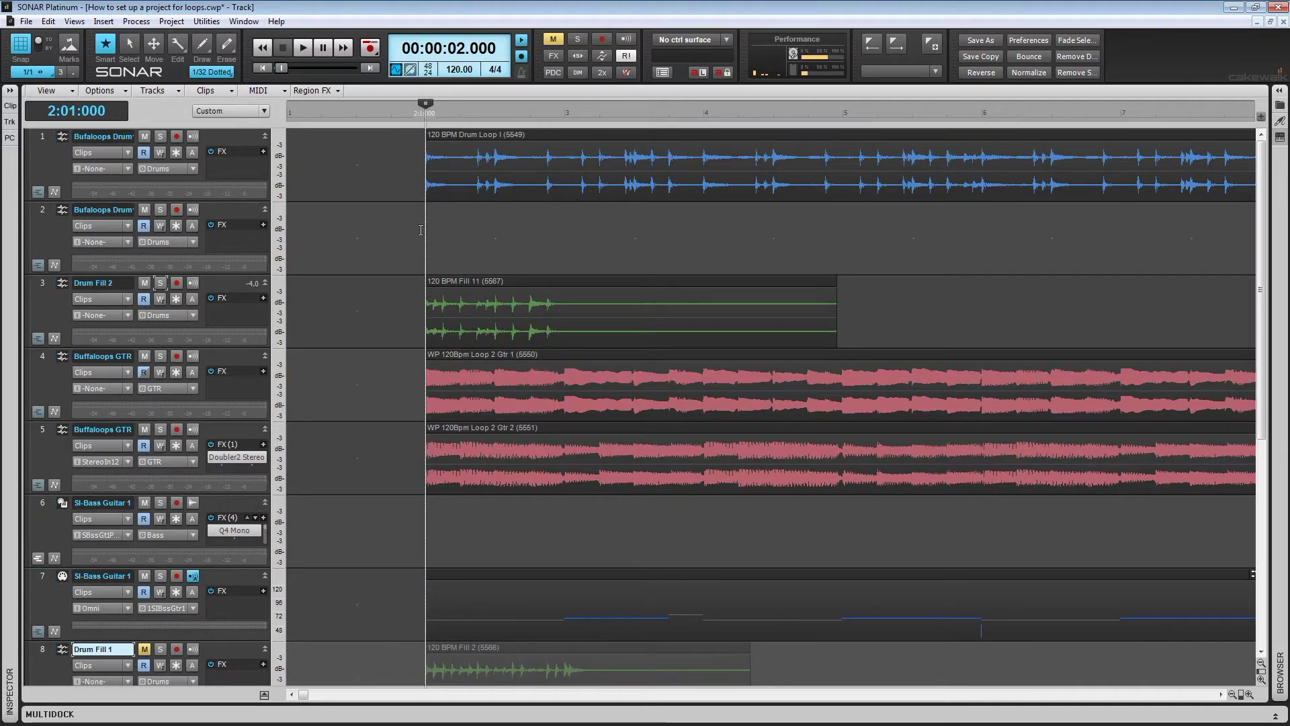
Move only the 120 BPM Fill 11 clip on the Drum Fill 2 track back to measure 1
left_click_drag(412, 284, 541, 319)
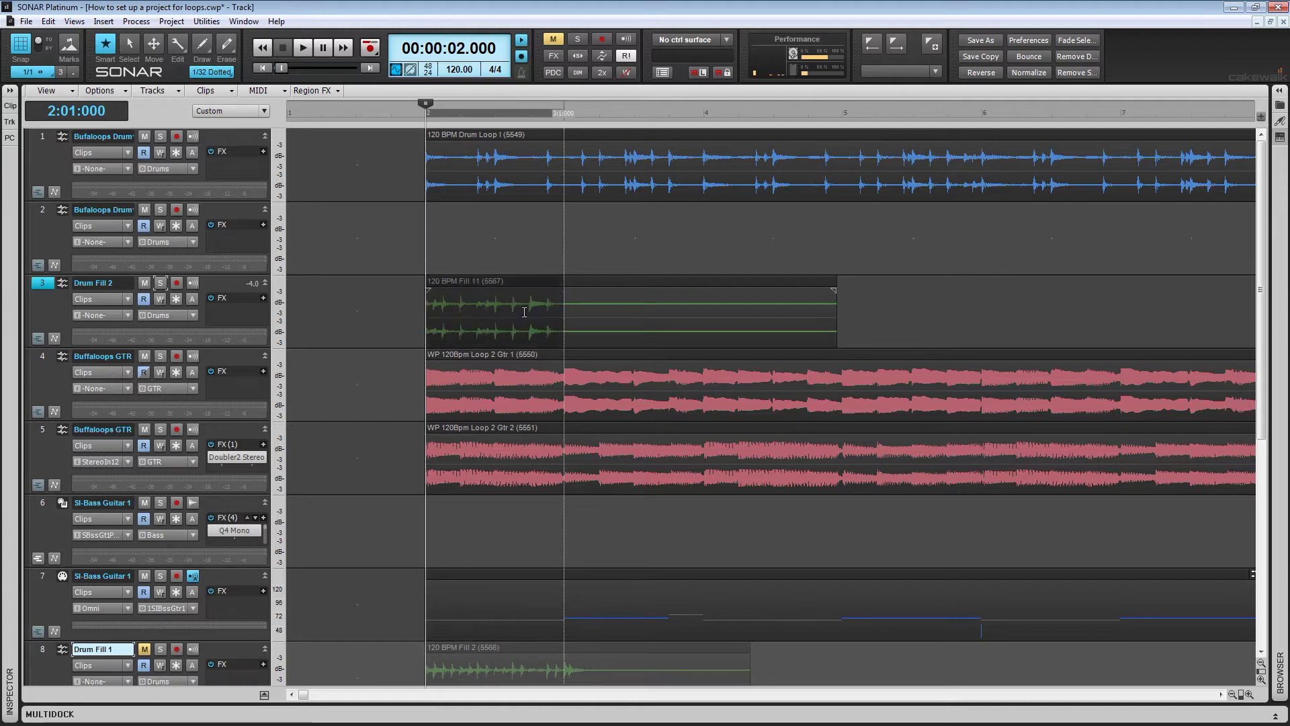
left_click(502, 263)
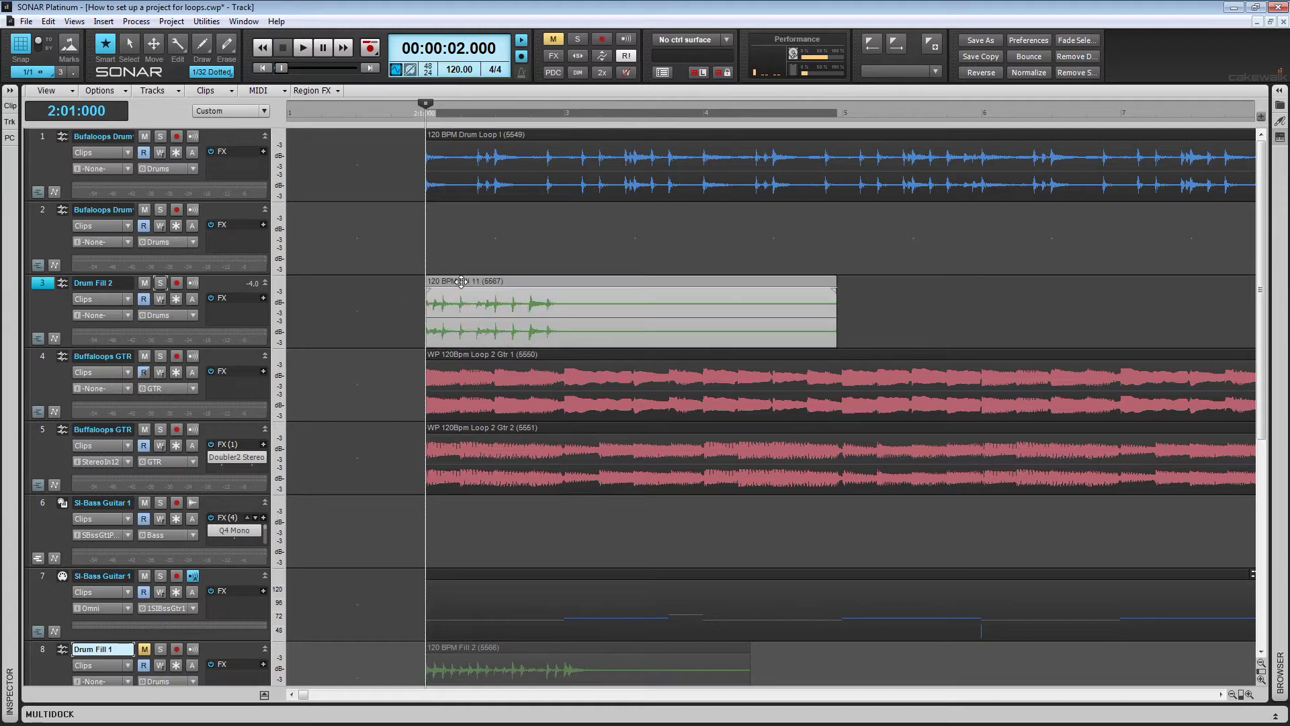
left_click(527, 280)
left_click_drag(479, 283, 341, 283)
Play the project from the beginning to hear the fill lead into the loops
left_click(262, 67)
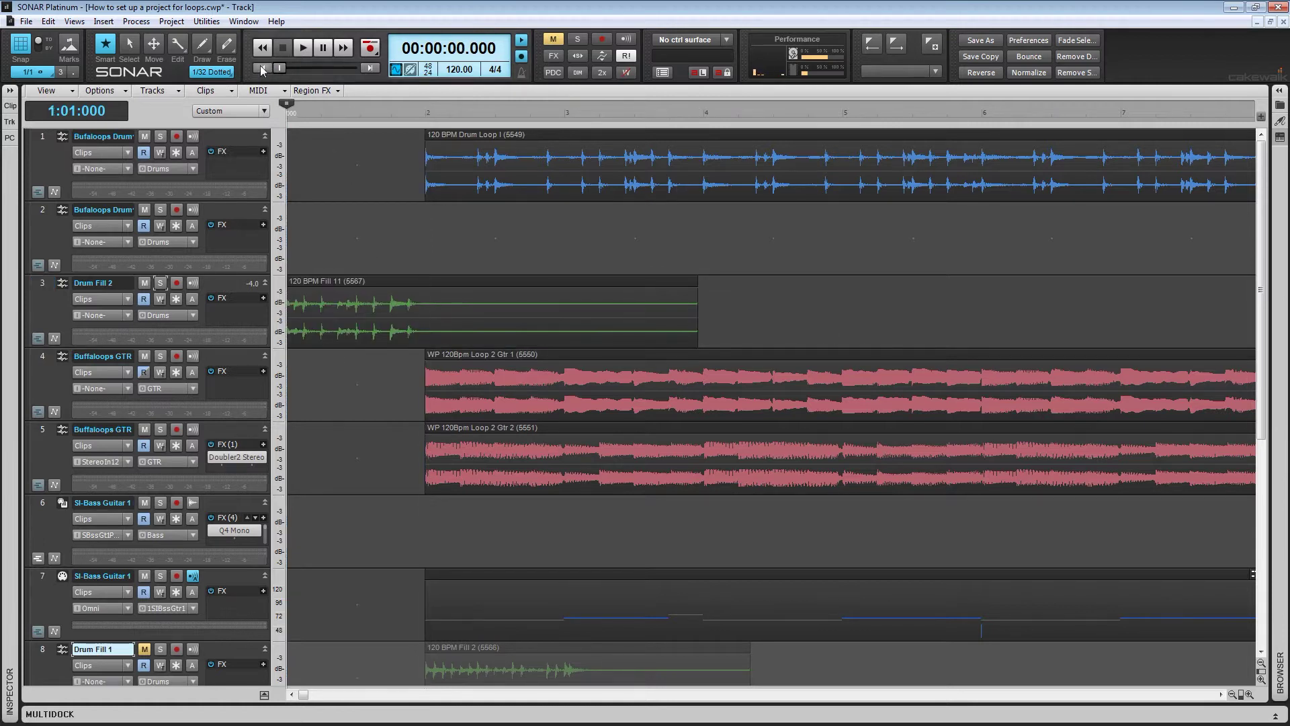
key("space")
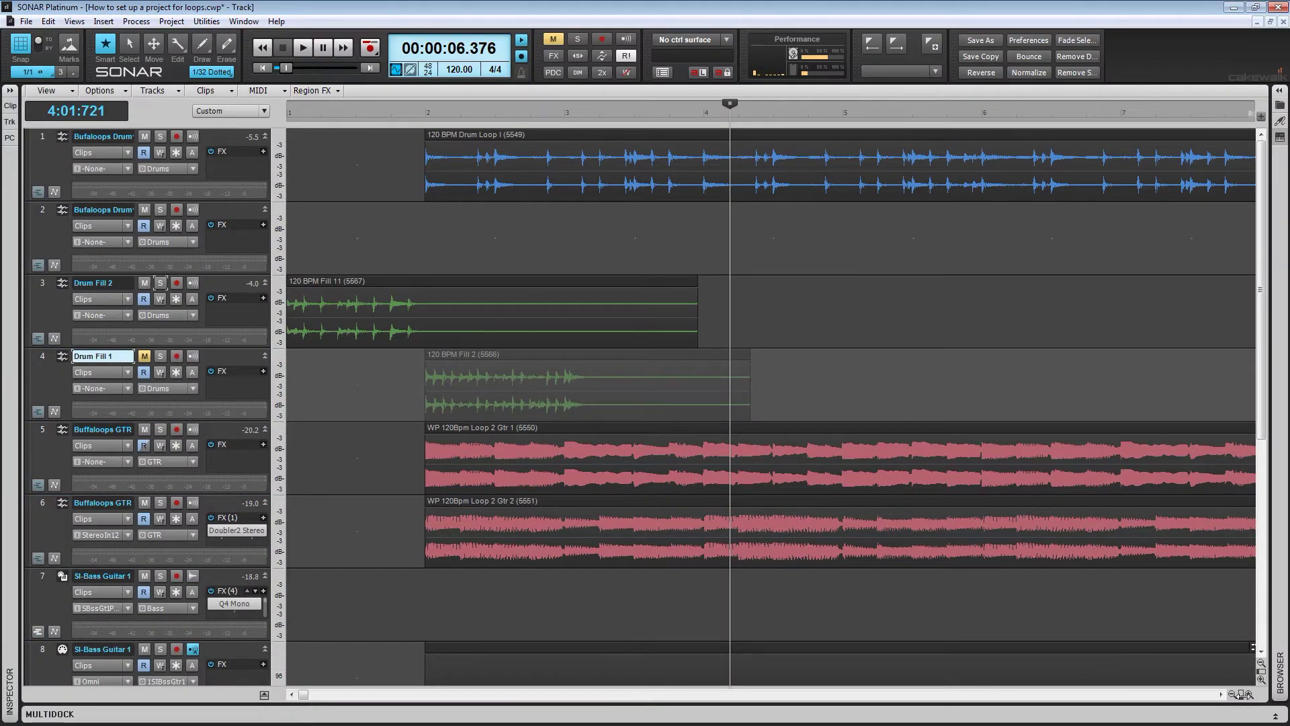
Solo the first drum loop track and listen to it from measure 7 through the end of measure 9
left_click_drag(1243, 696, 1163, 682)
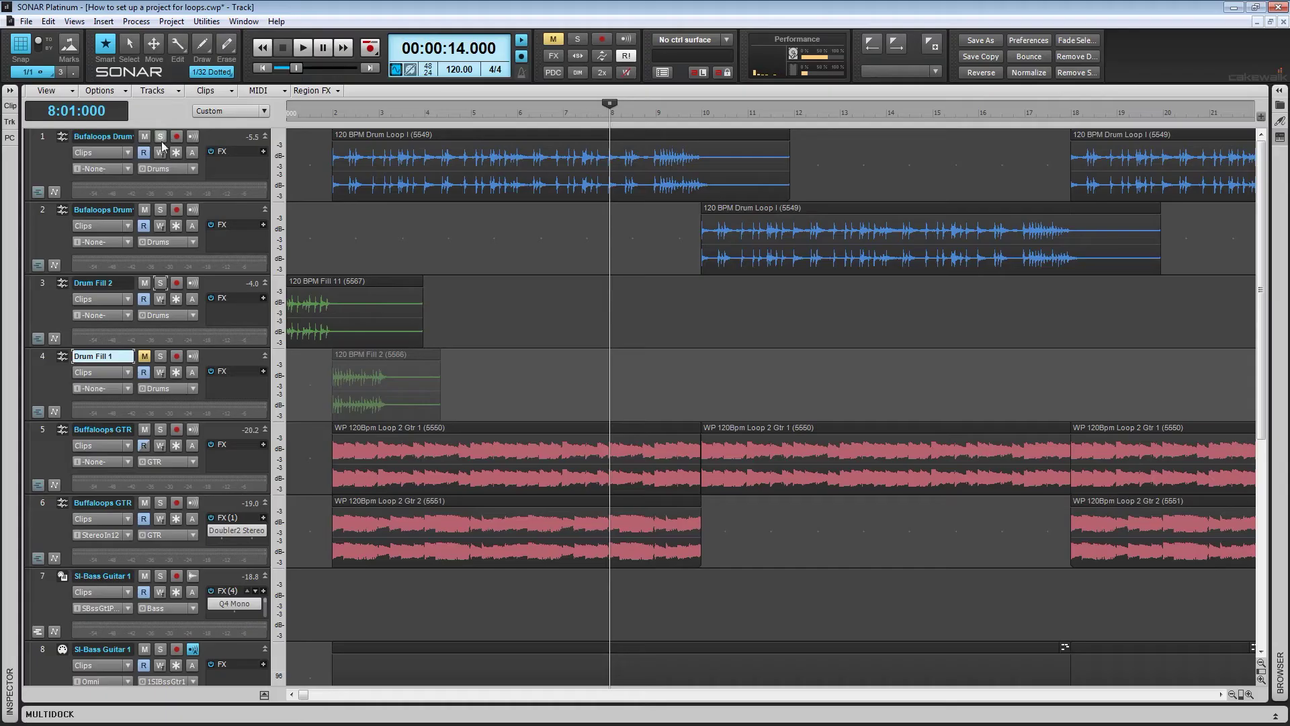
left_click(162, 138)
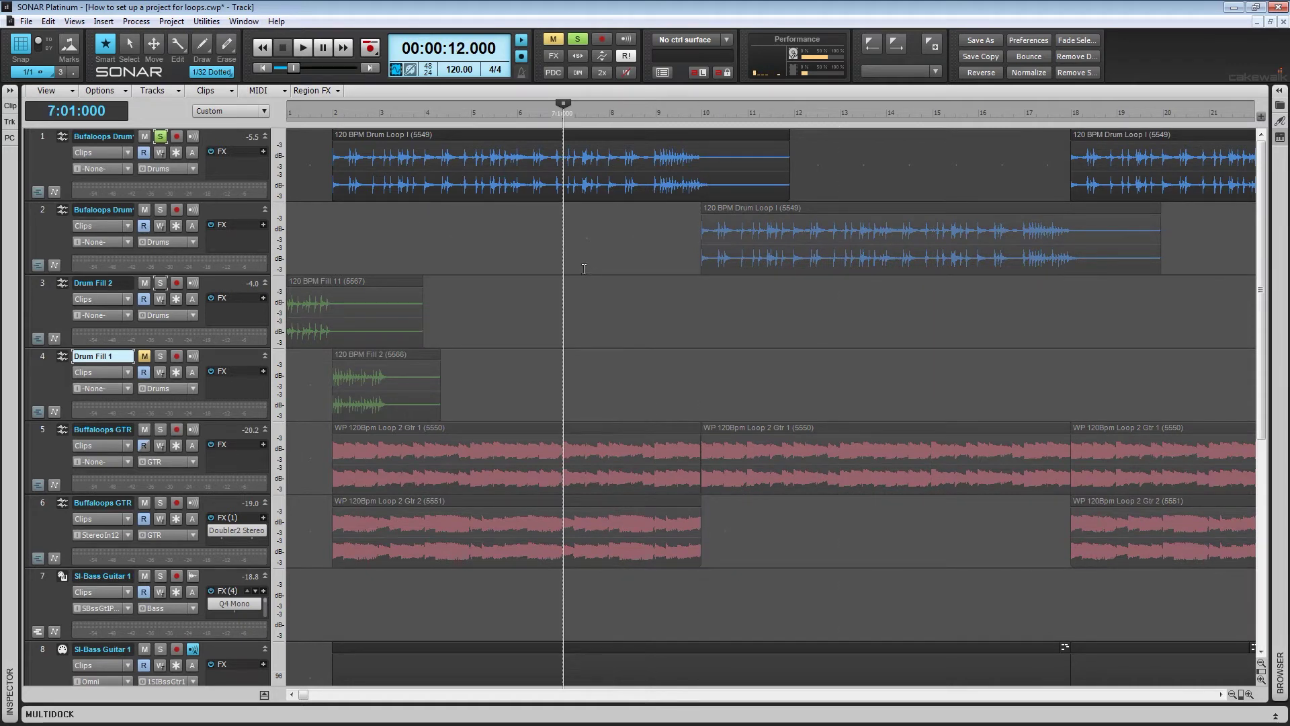
key("space")
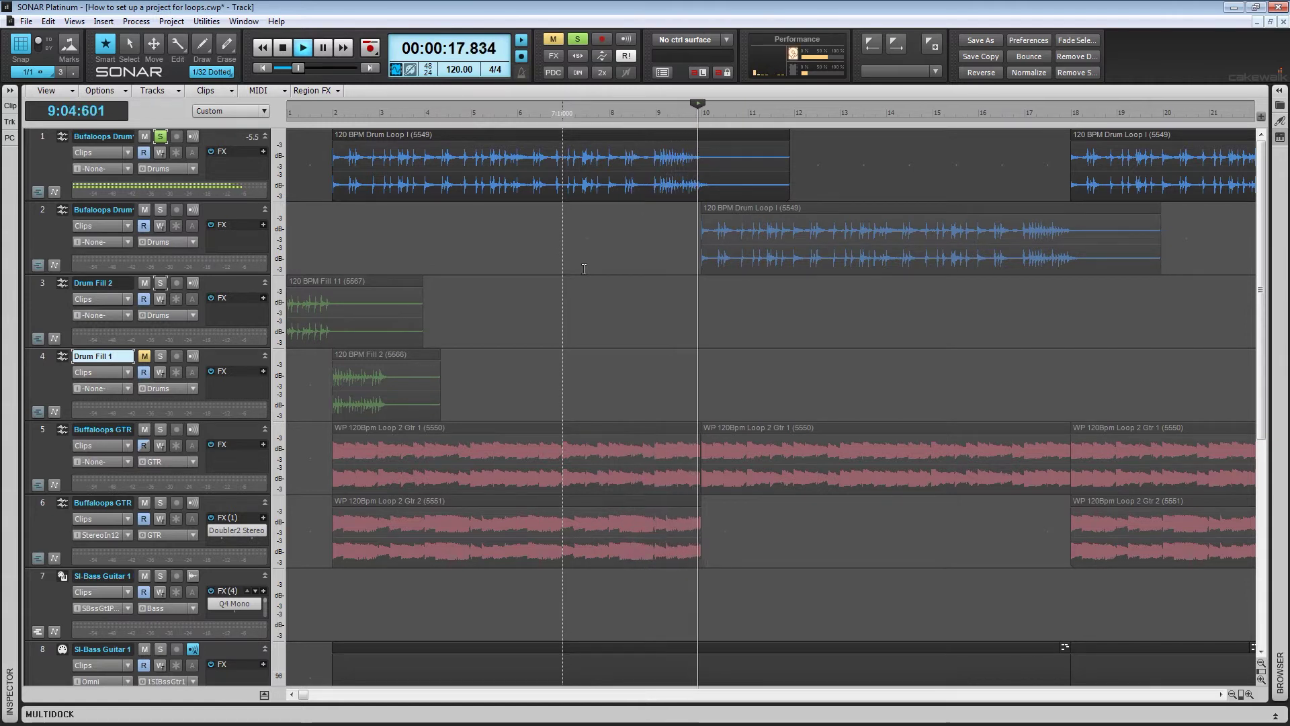
key("space")
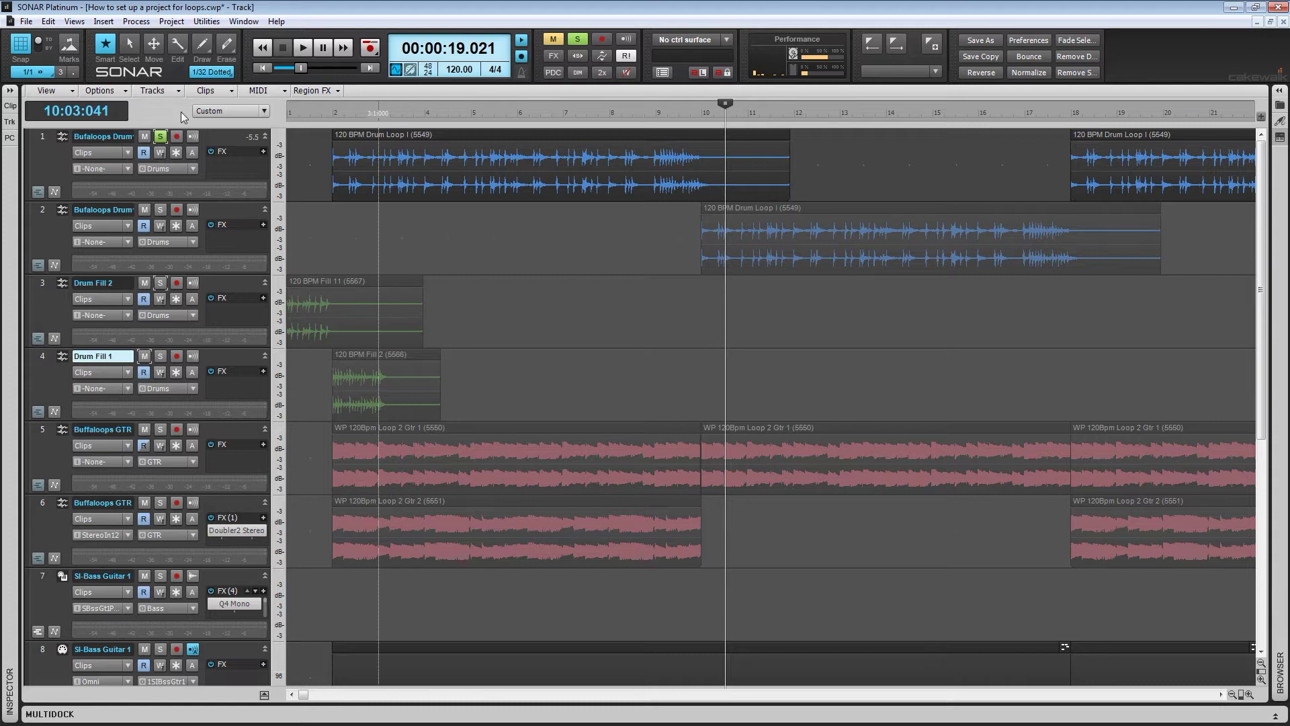
Turn off solo on the first drum loop track and move the 120 BPM Fill 2 clip to measure 9
left_click(160, 139)
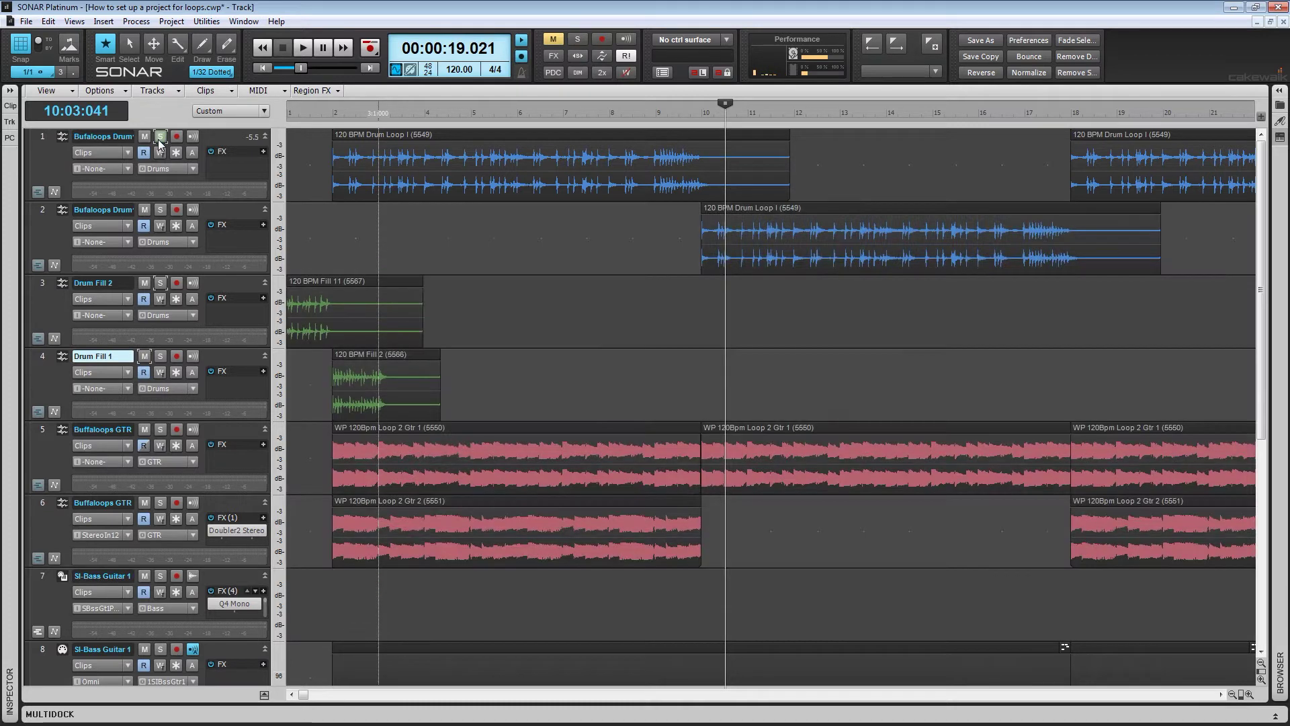
left_click(656, 275)
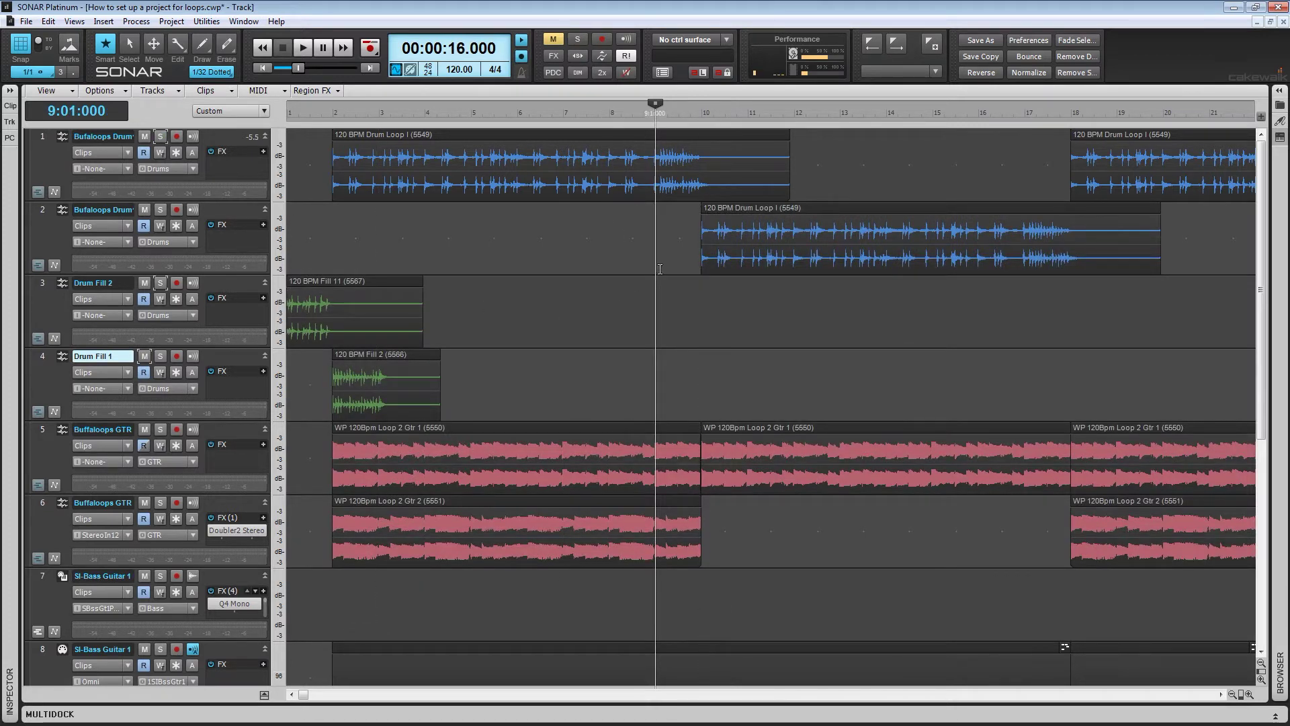
left_click_drag(354, 358, 667, 362)
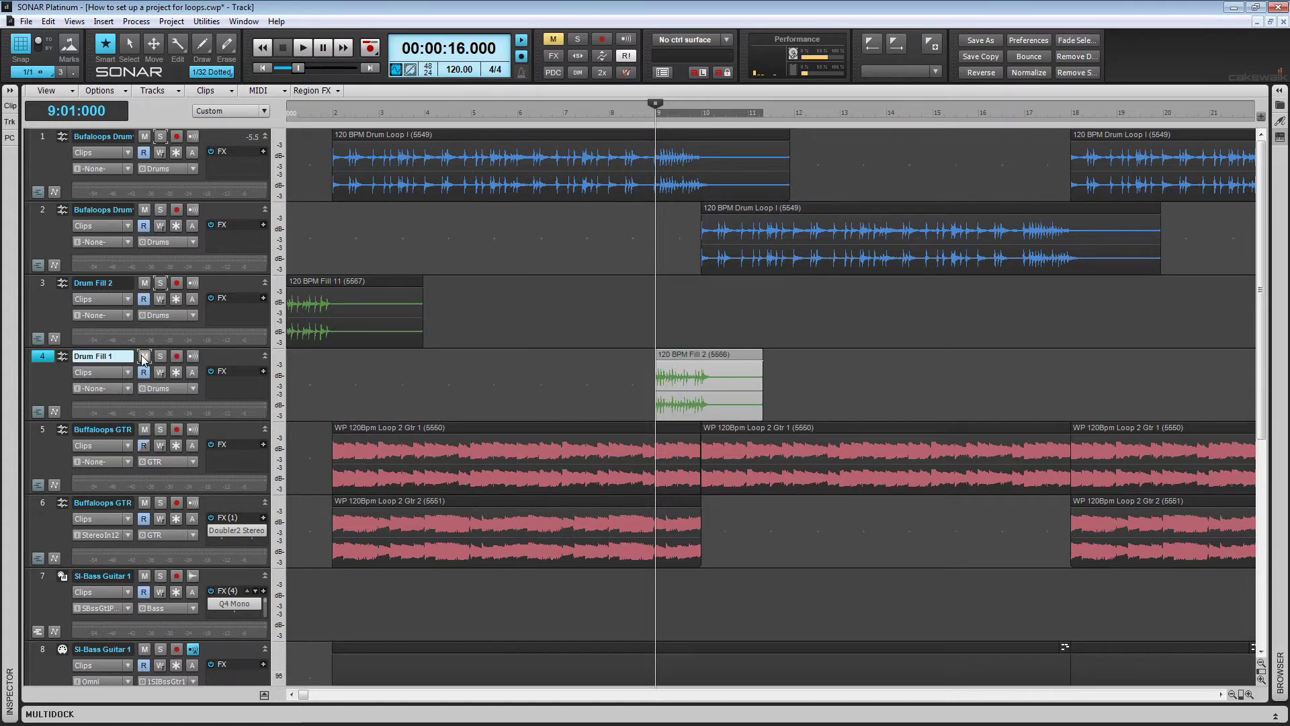
Mute the Drum Fill 1 track and play the arrangement from measure 8 to hear the loop's own ending
left_click(144, 357)
left_click(620, 229)
key("space")
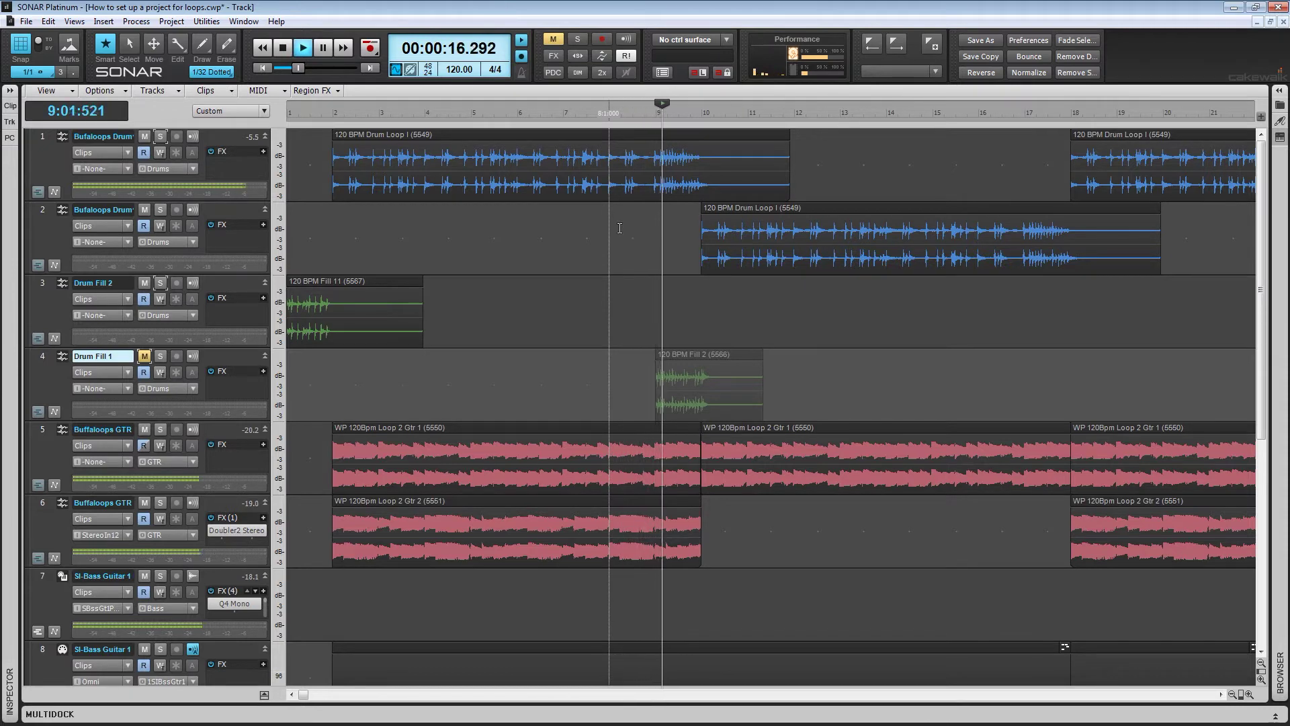
key("space")
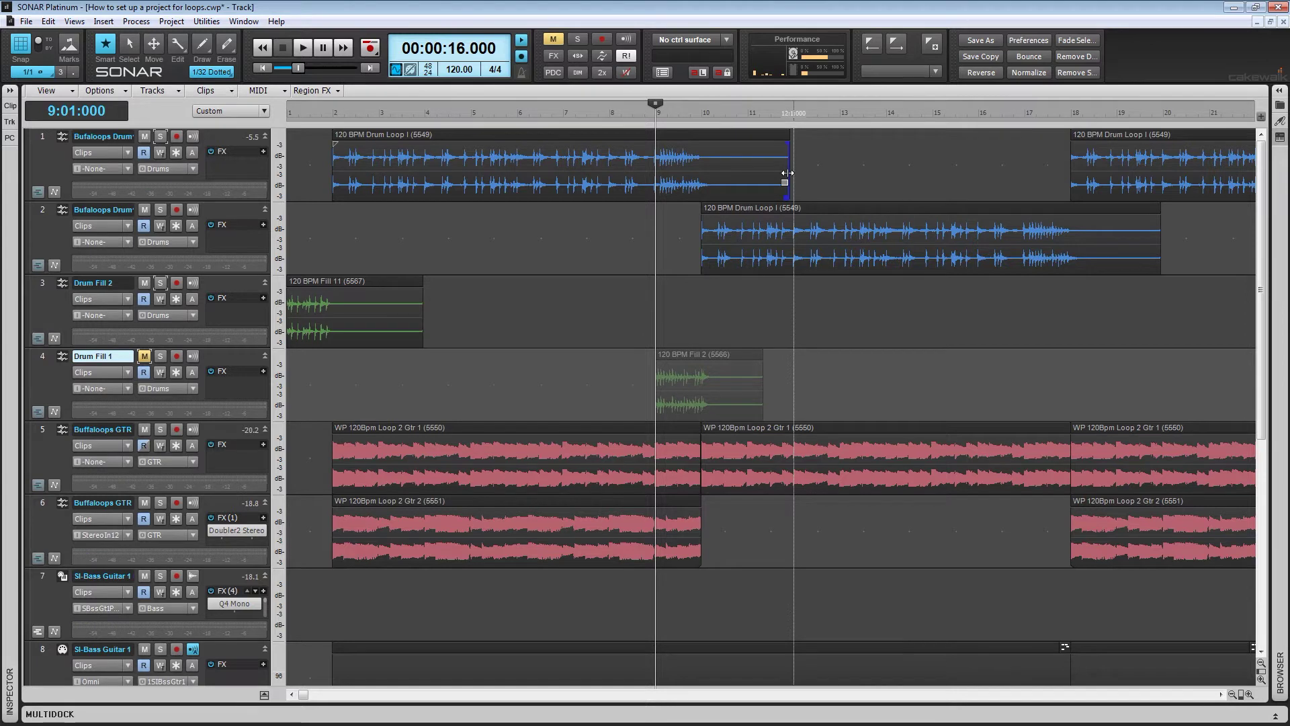
Trim the end of the first drum loop clip on track 1 back to measure 9
left_click_drag(787, 173, 717, 180)
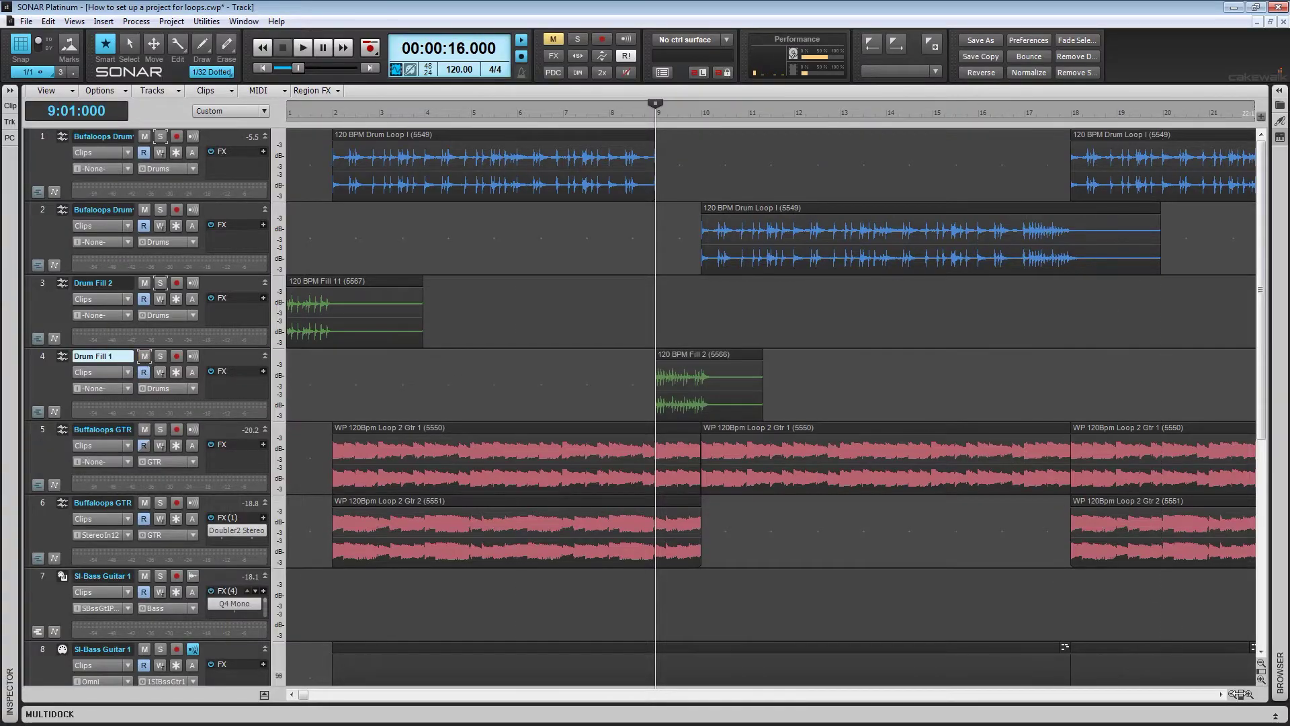
Solo the first drum loop track and Drum Fill 1 and listen to the transition from measure 7, and the loop alone from measure 8
left_click_drag(1241, 694, 1247, 696)
left_click(1261, 680)
left_click(674, 306)
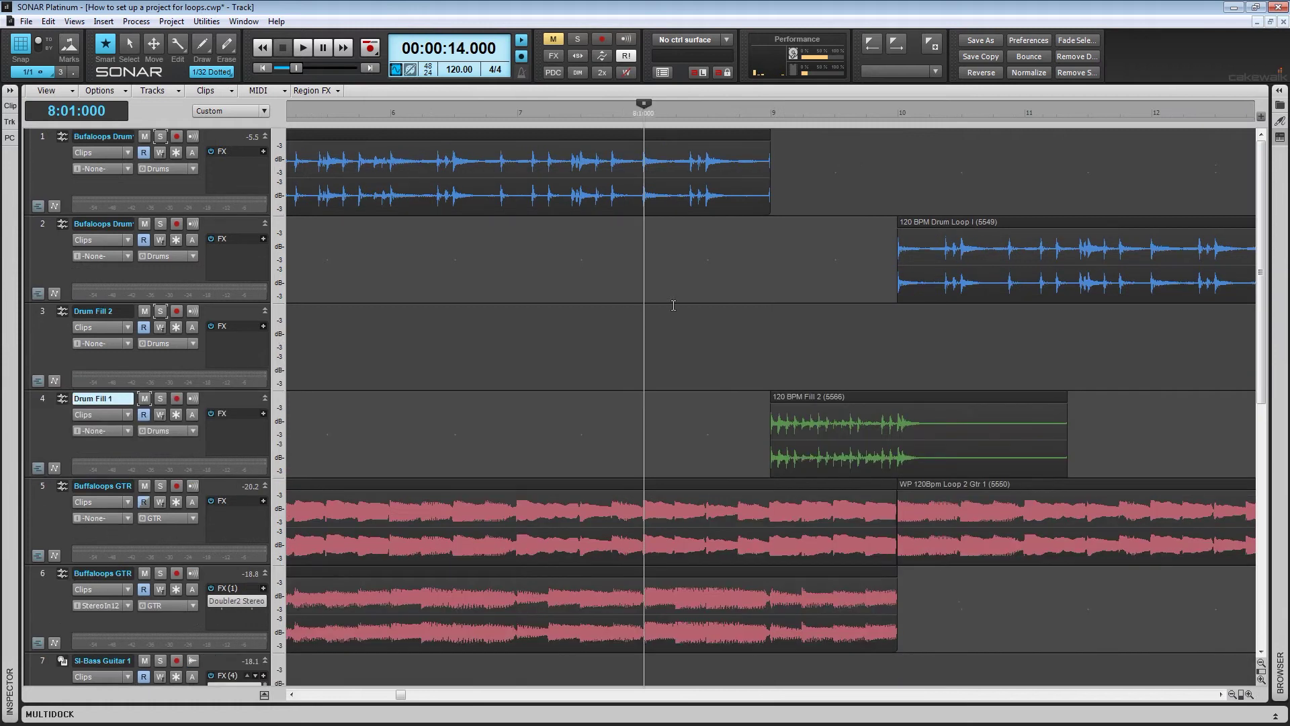
left_click(160, 137)
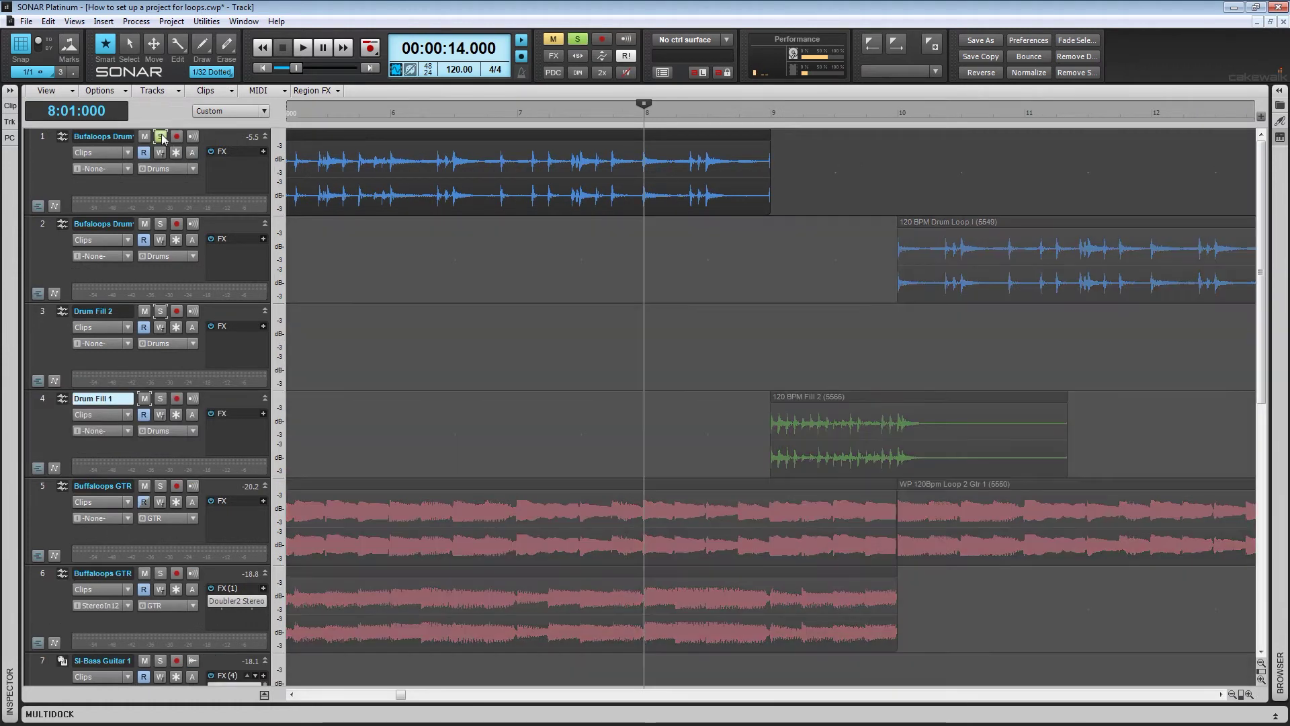
left_click(160, 399)
left_click(516, 279)
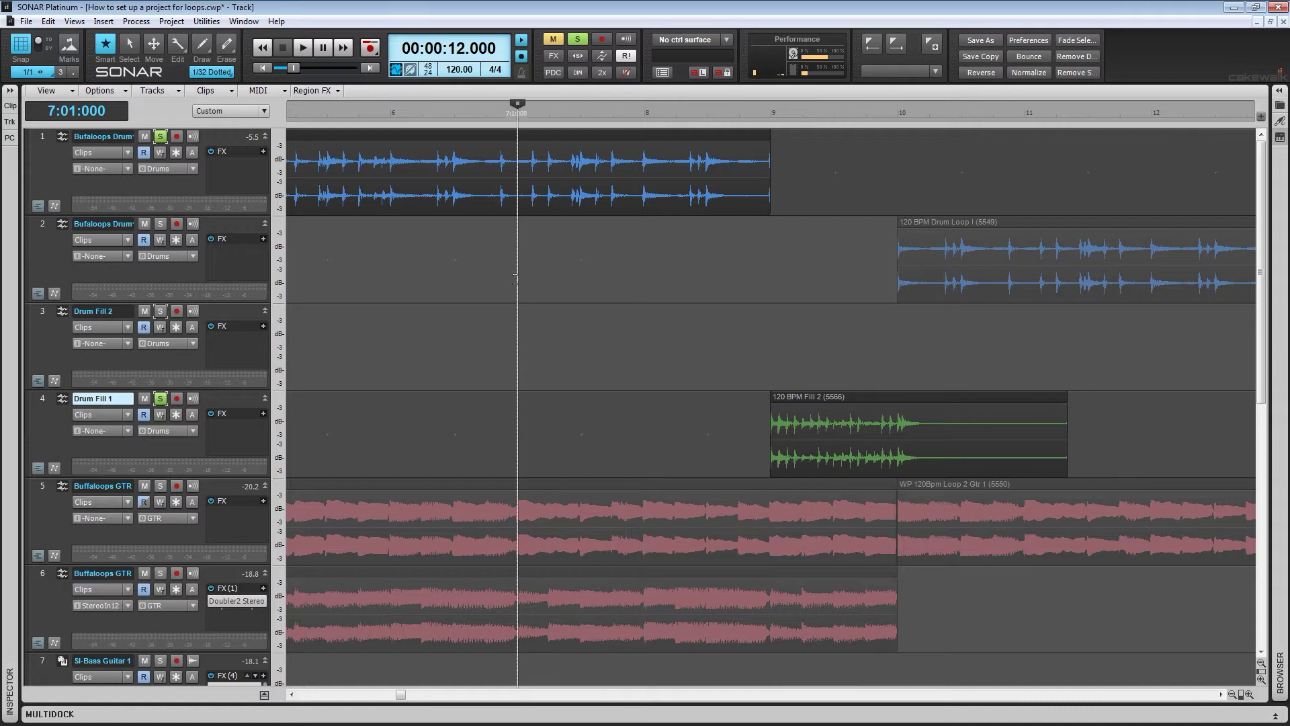
key("space")
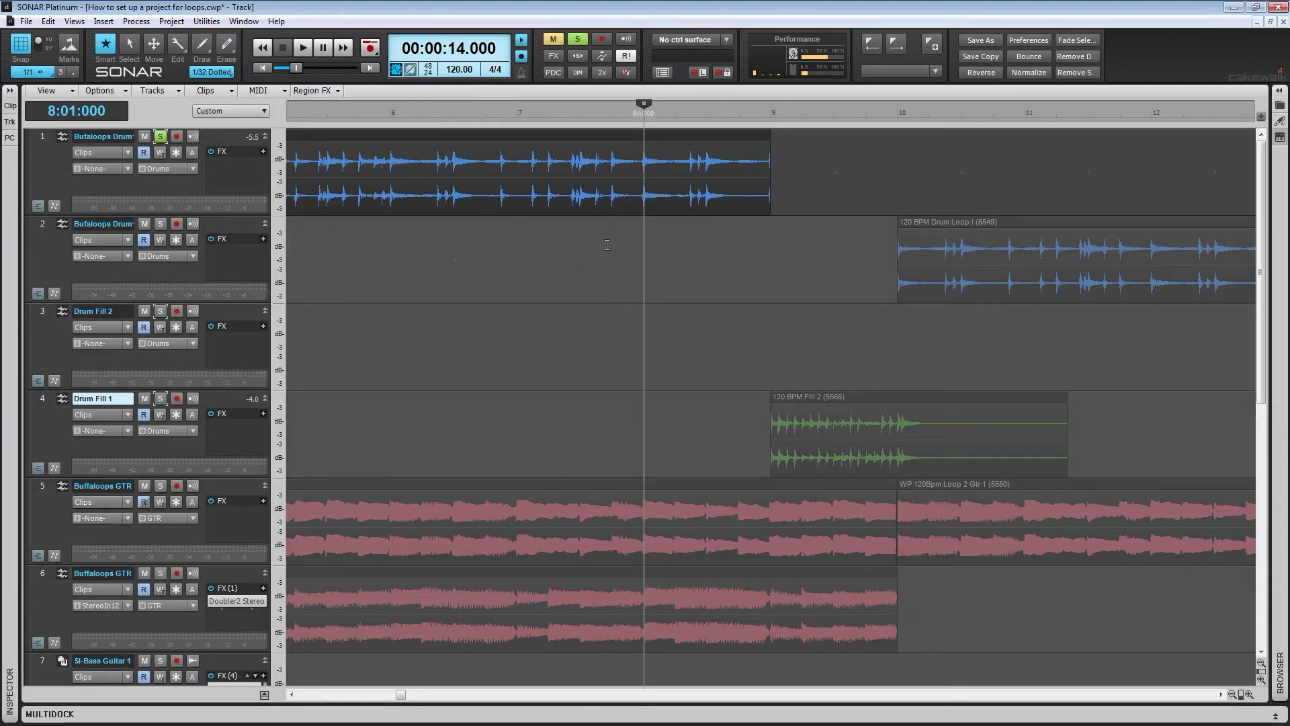
key("space")
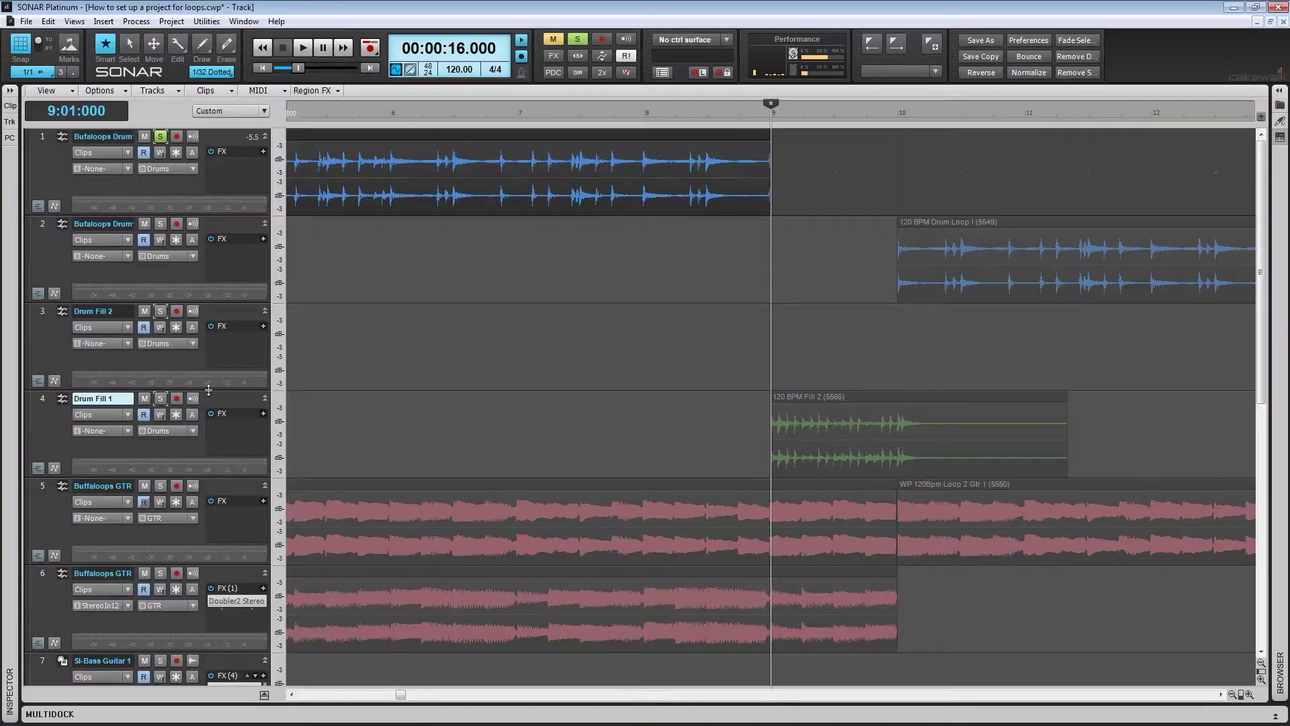
Solo the second drum loop track with Drum Fill 1, play from measure 9, and examine the overlap at measure 10
left_click(160, 398)
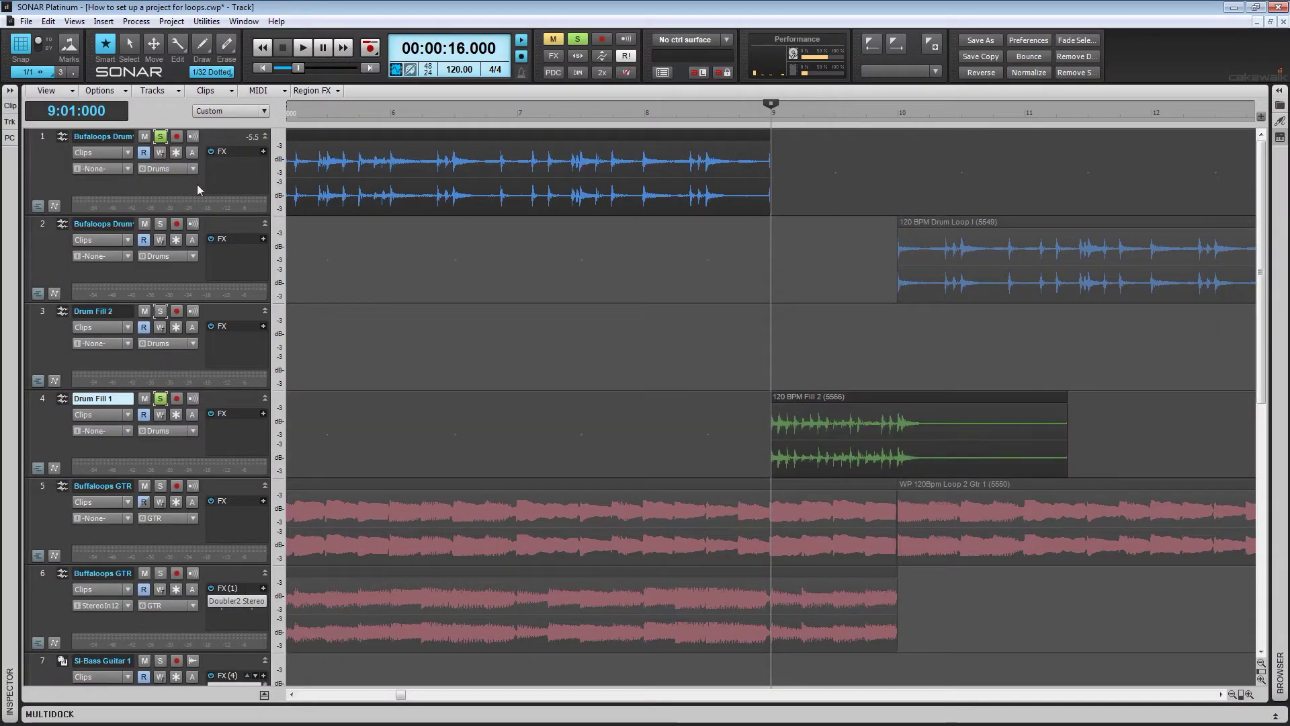
left_click(161, 224)
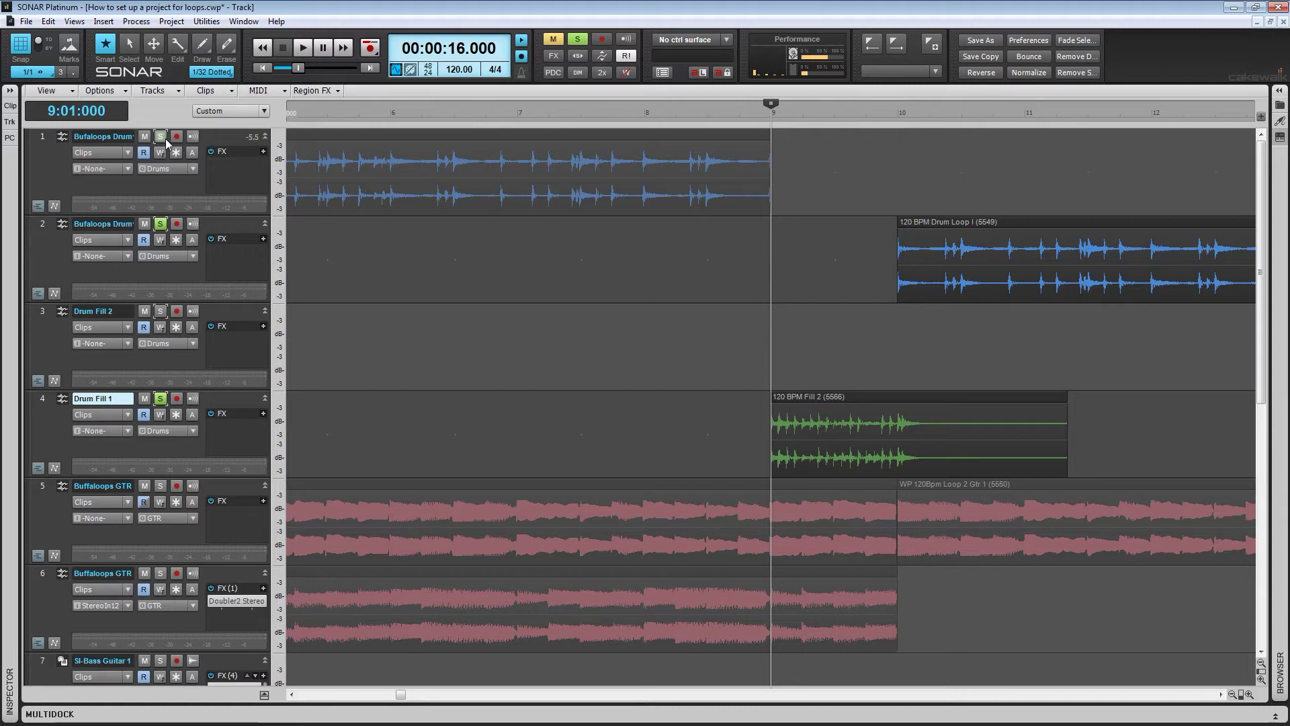
key("space")
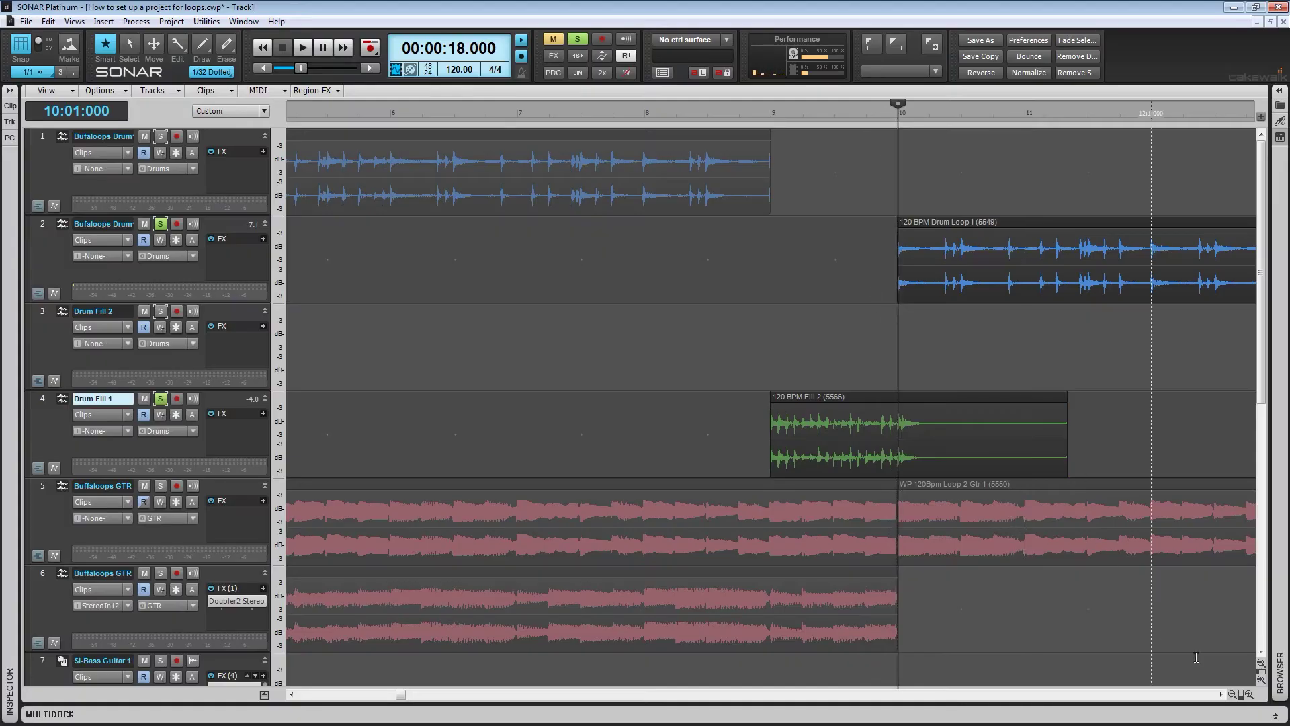
left_click_drag(1241, 694, 1260, 694)
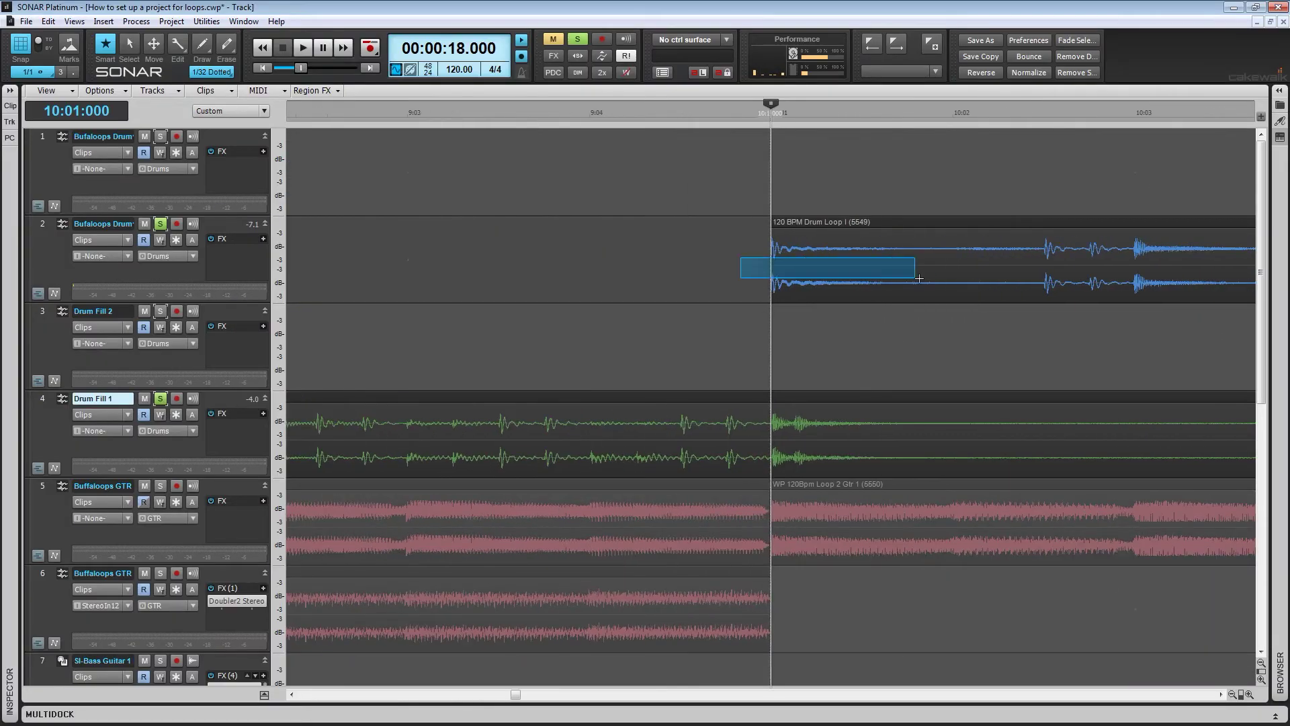
left_click_drag(919, 278, 919, 278)
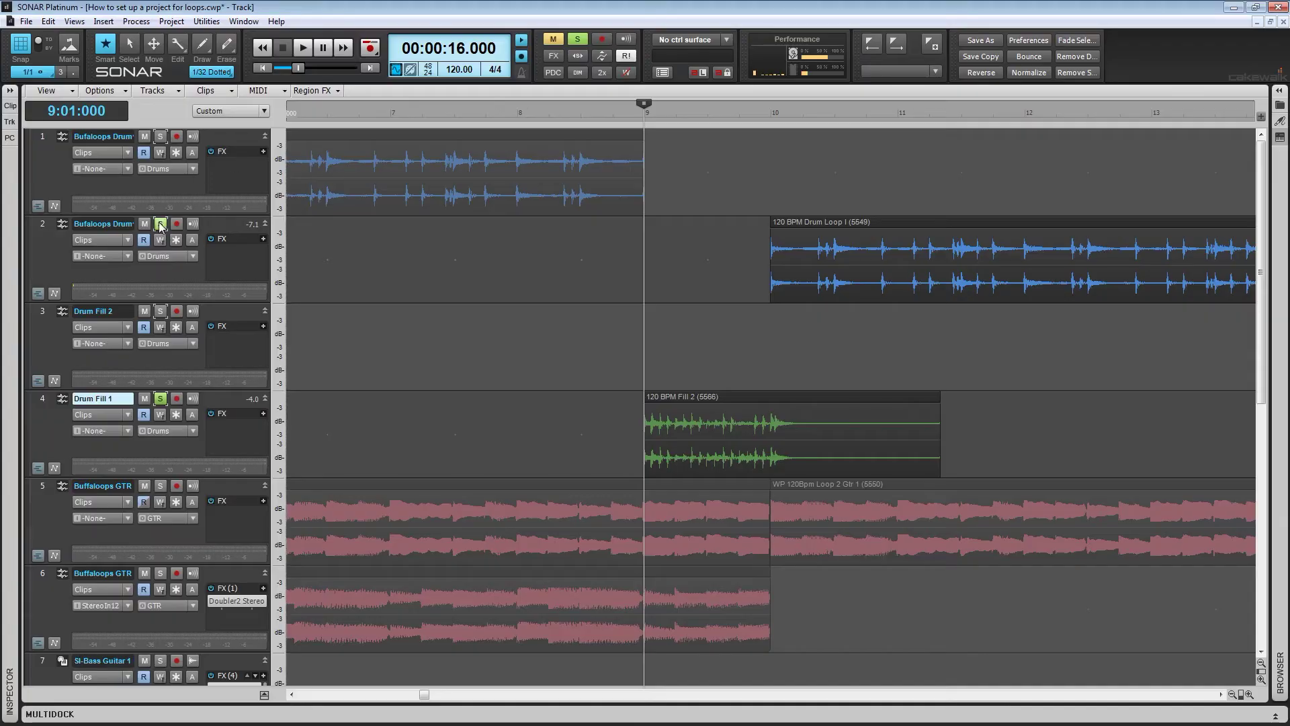
left_click(160, 224)
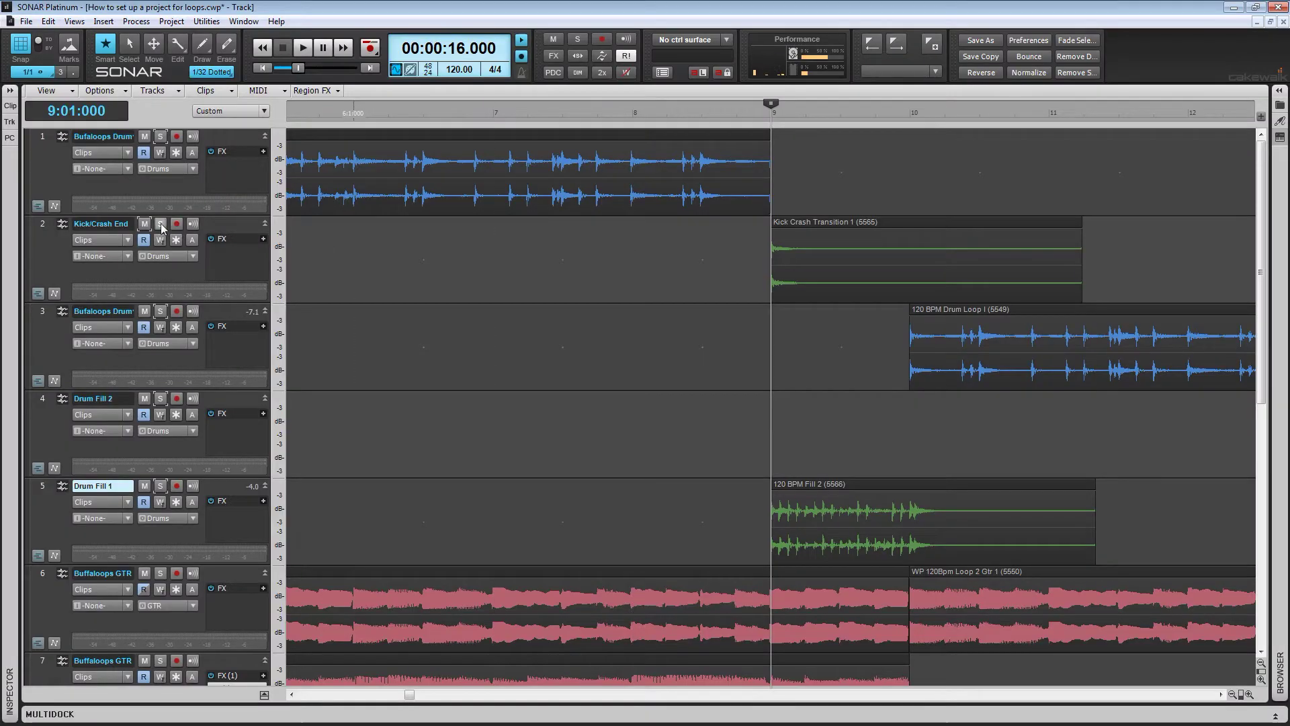
Solo the Kick/Crash End track and listen to the soloed drum transition from measure 8 into measure 10
left_click(160, 223)
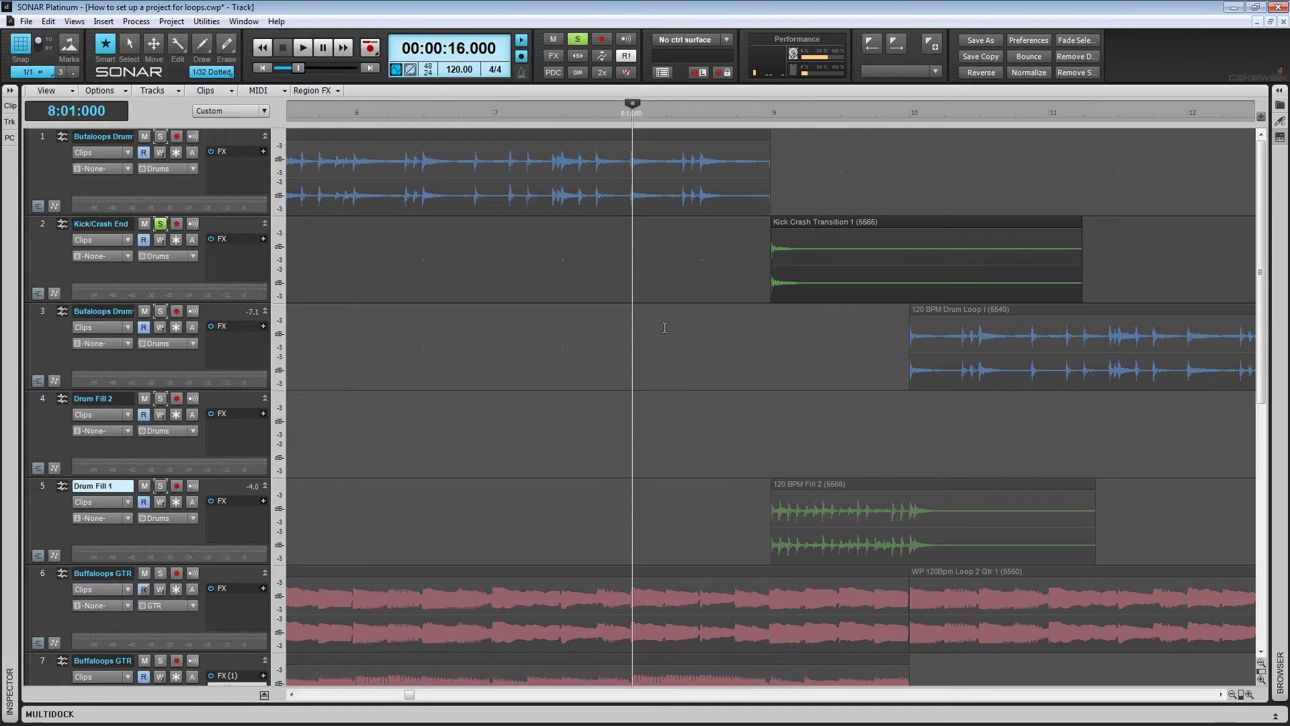
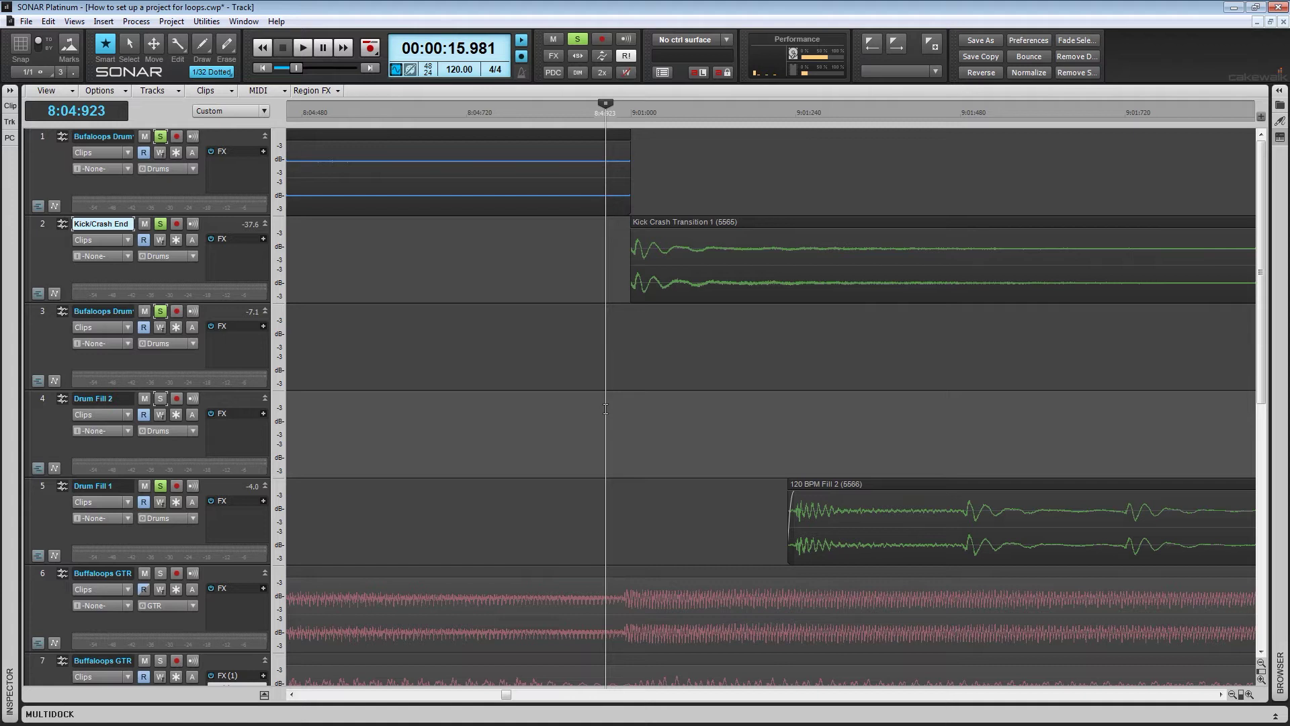
left_click(1232, 694)
left_click(414, 334)
key("space")
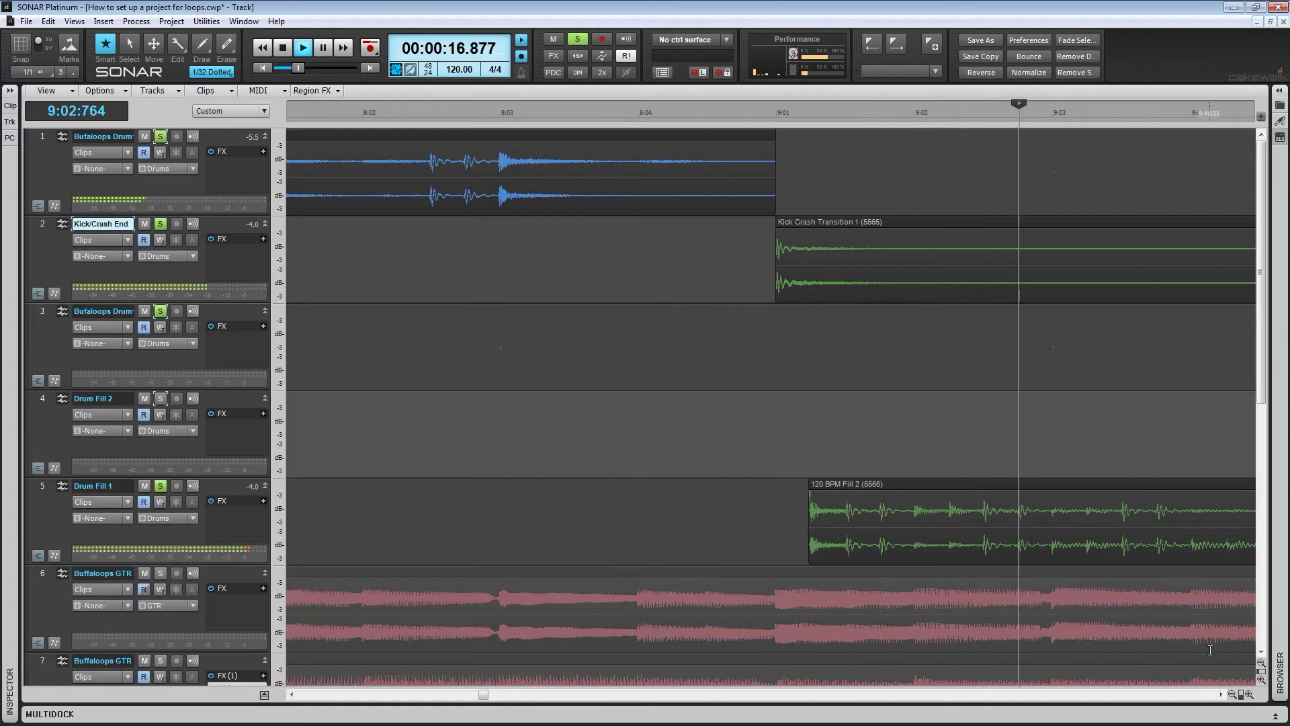
left_click(1232, 693)
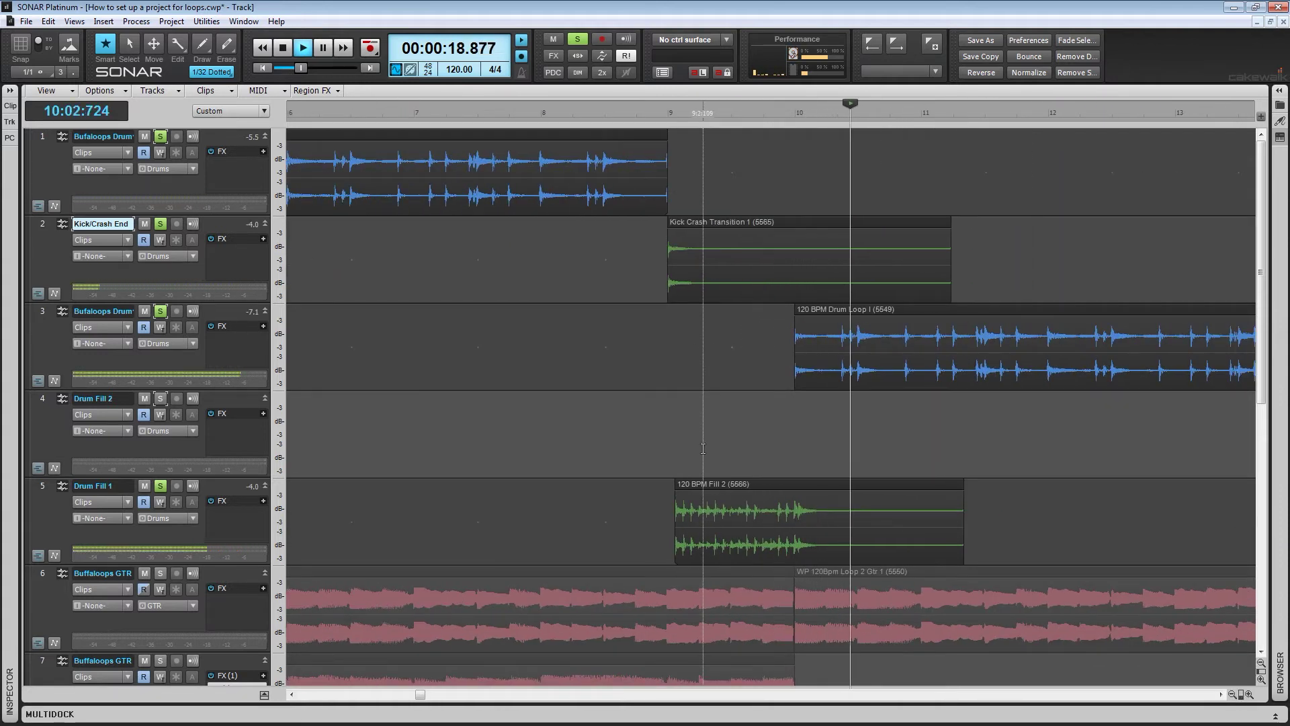
Erase the start of the 120 BPM Fill 2 clip up to its next drum hit and add a short fade-in
left_click(683, 449)
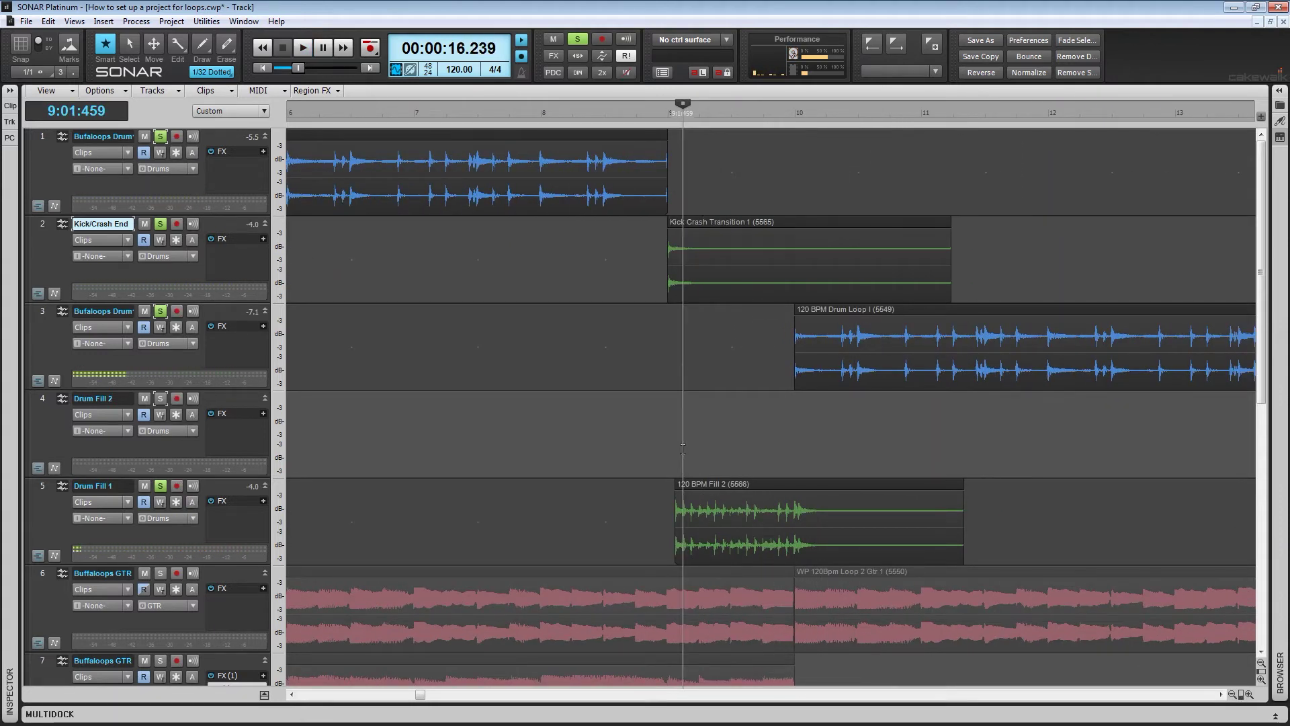
left_click_drag(1242, 694, 1253, 694)
key("F10")
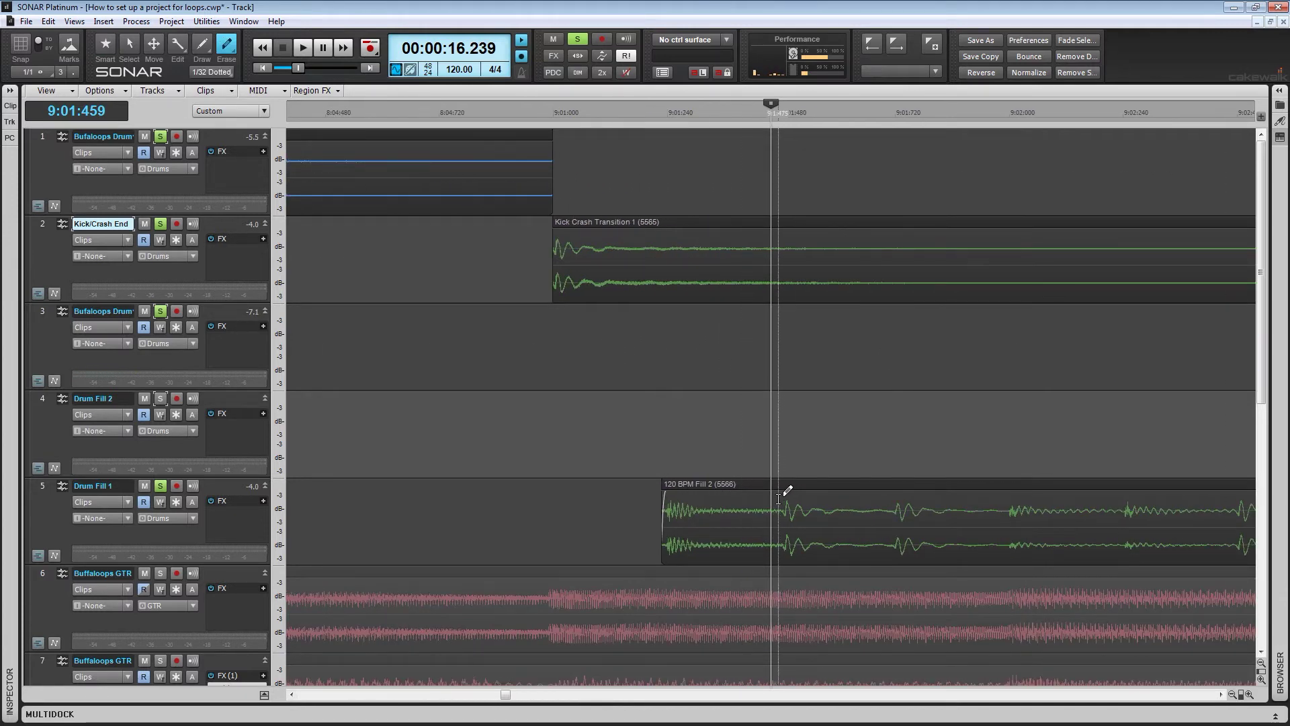
left_click_drag(782, 494, 658, 524)
key("F5")
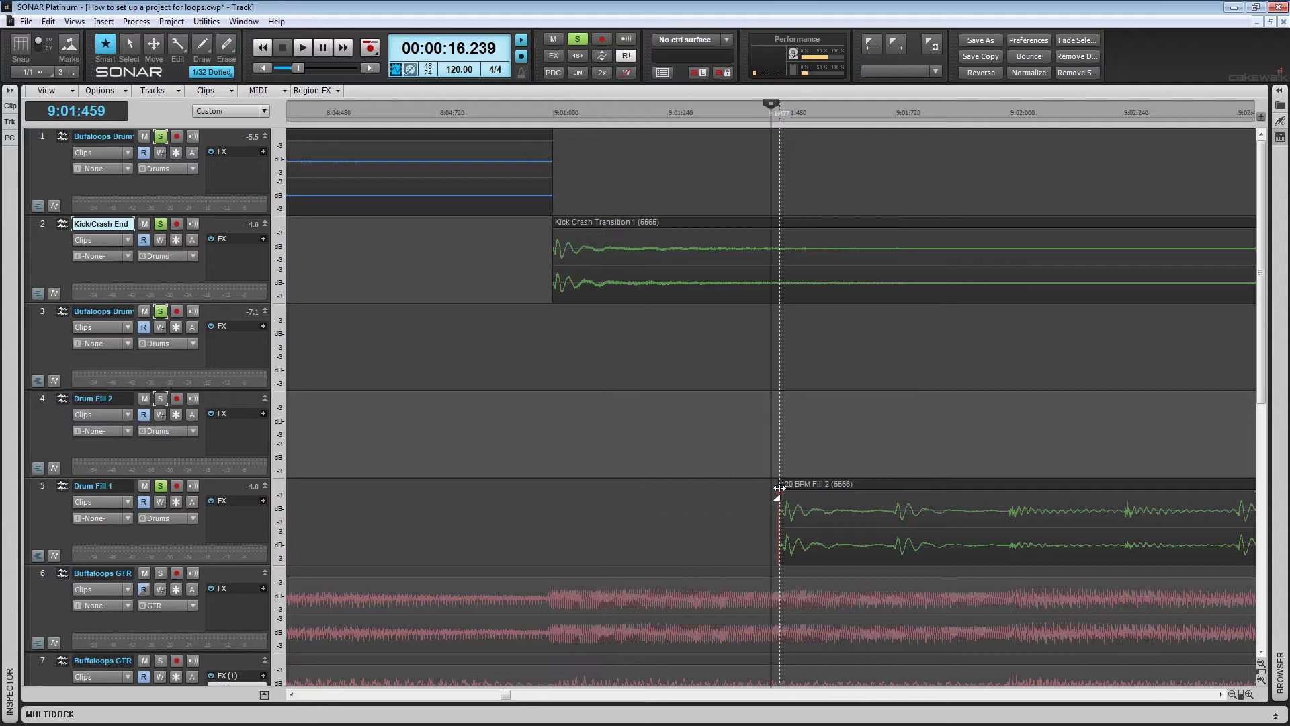
left_click_drag(783, 489, 783, 489)
Play the soloed drum tracks from 8:02:581 to hear the shortened fill after the kick and crash
left_click(441, 403)
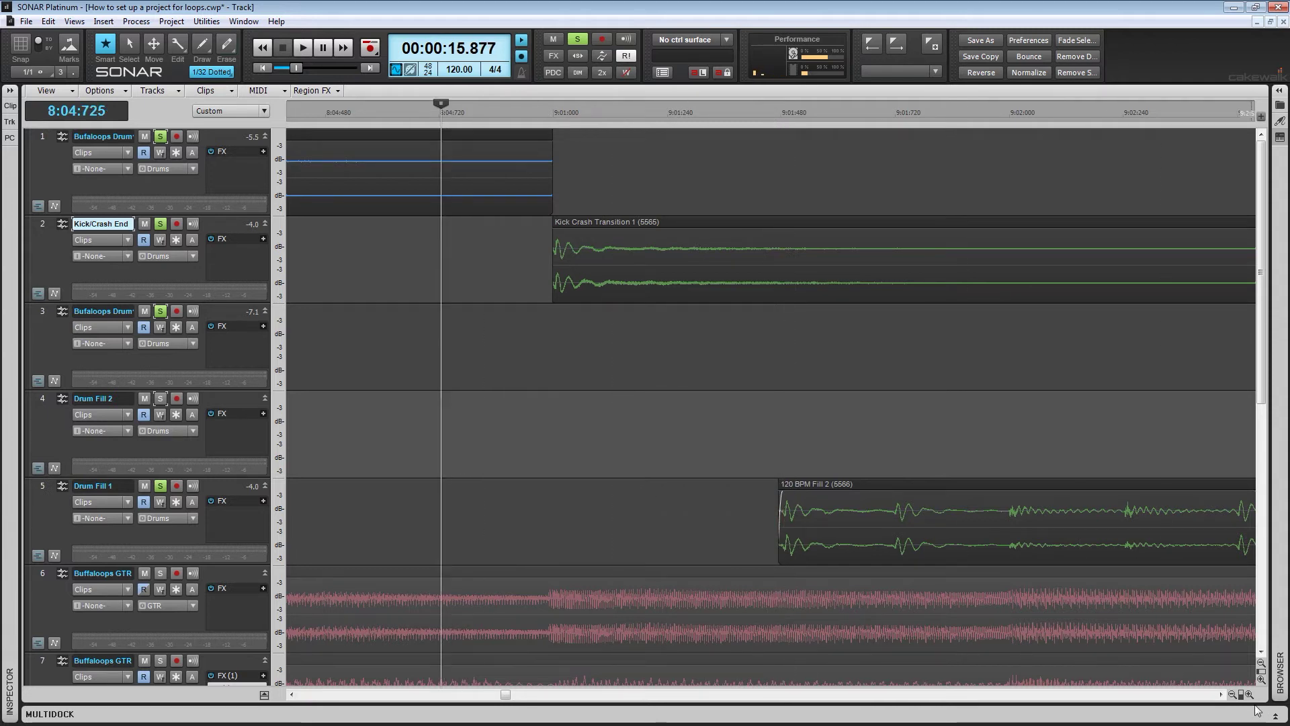
left_click_drag(1190, 683, 1170, 683)
left_click(615, 311)
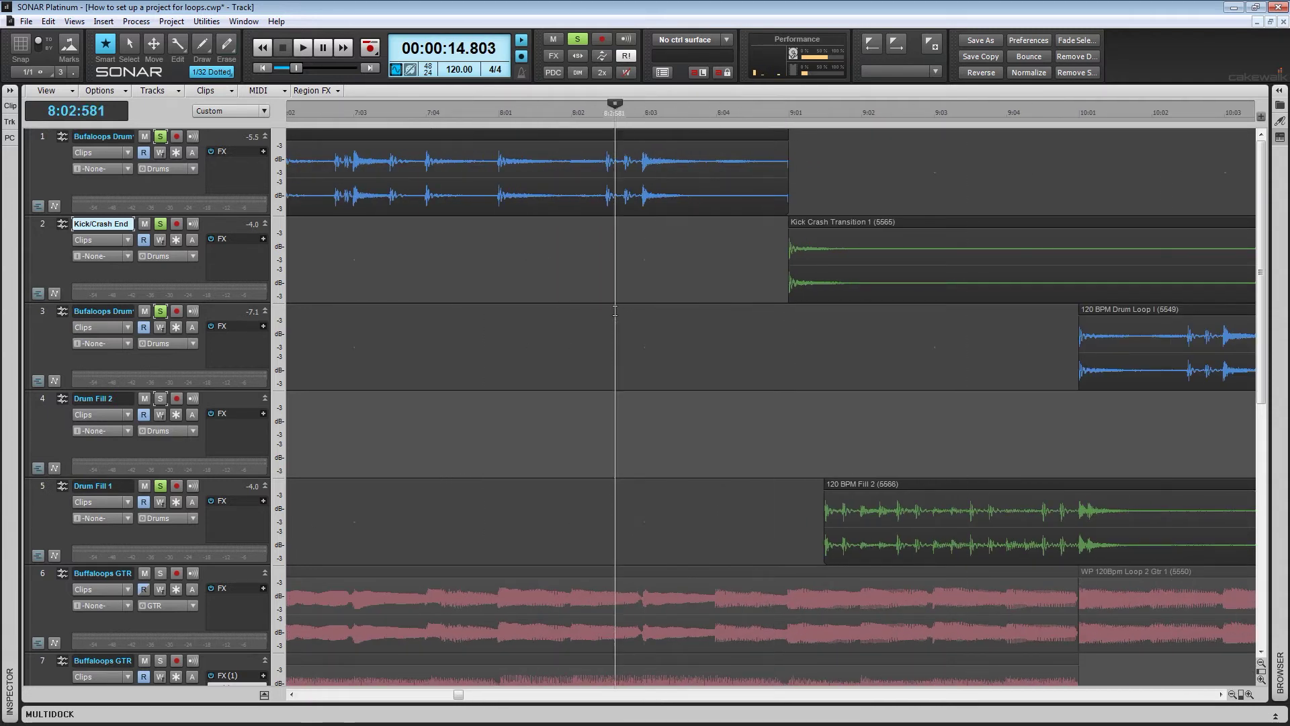
key("space")
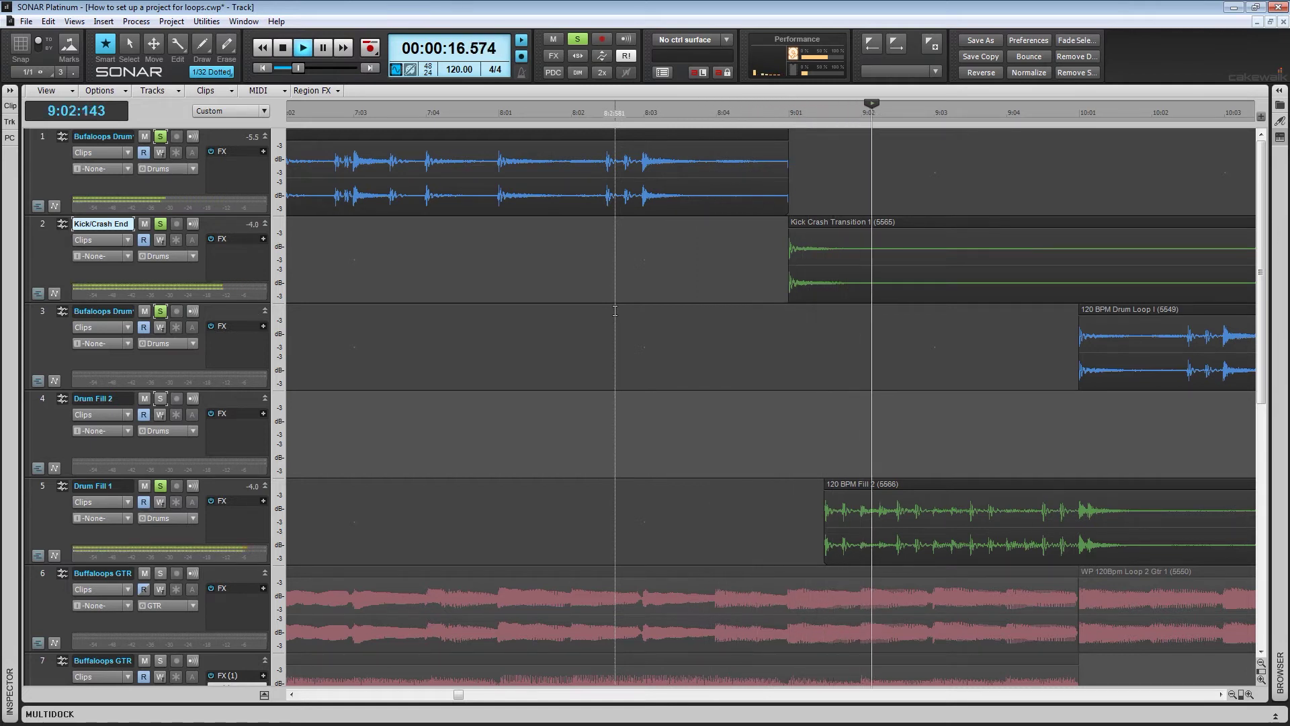
left_click(1240, 694)
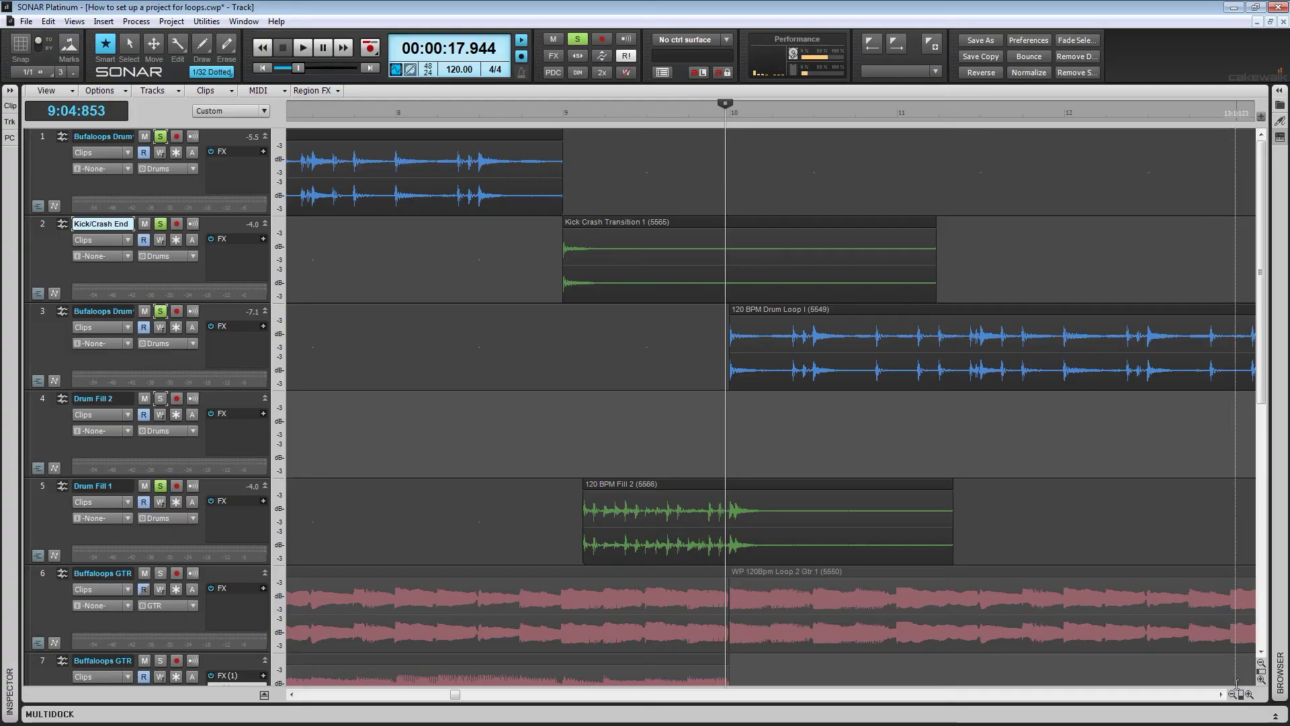
Erase the tail of the 120 BPM Fill 2 clip from measure 10 onward and add a short fade-out at its end
left_click_drag(1173, 683, 1189, 683)
left_click_drag(814, 393, 964, 378)
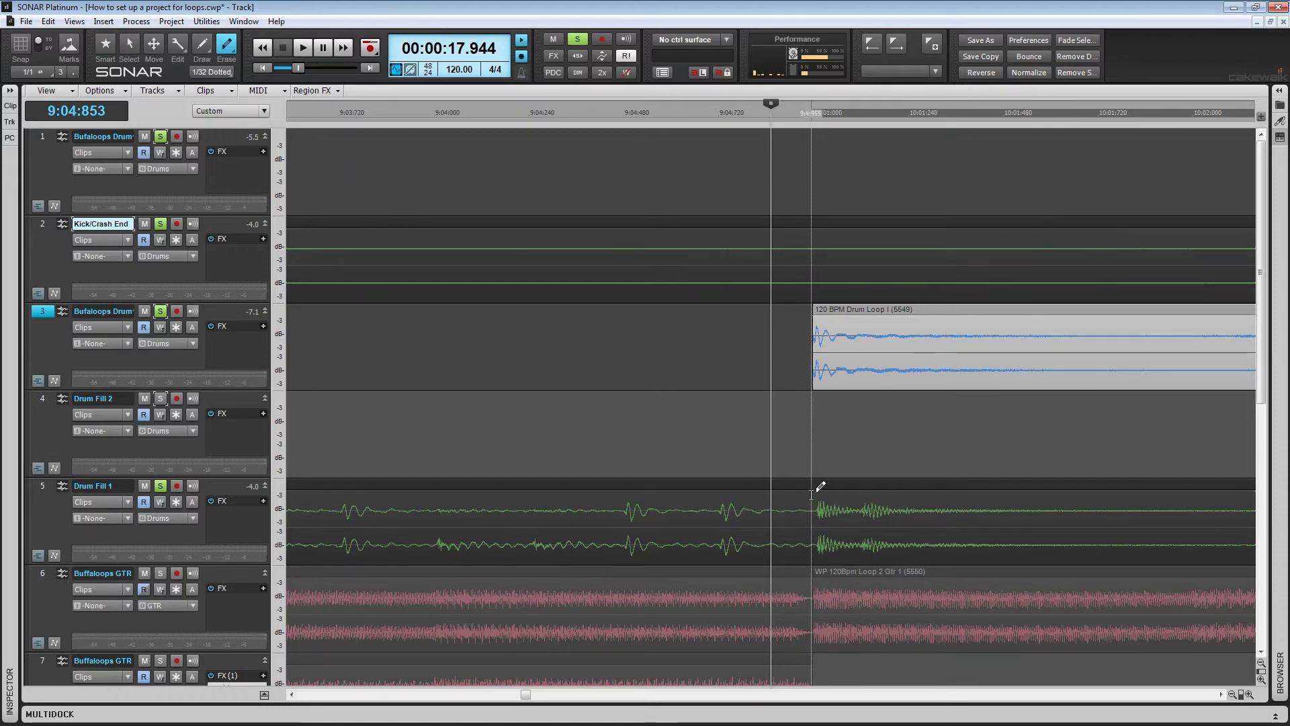
left_click_drag(813, 496, 957, 497)
left_click(1017, 535)
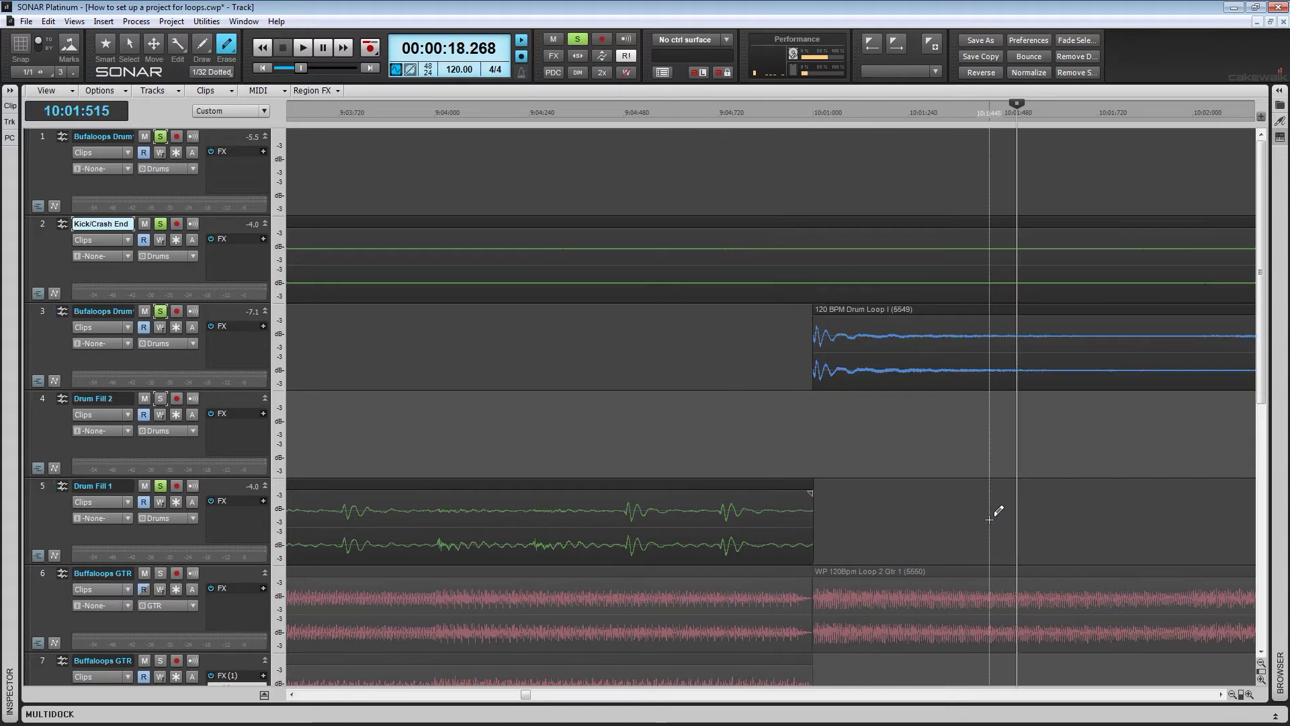
key("F5")
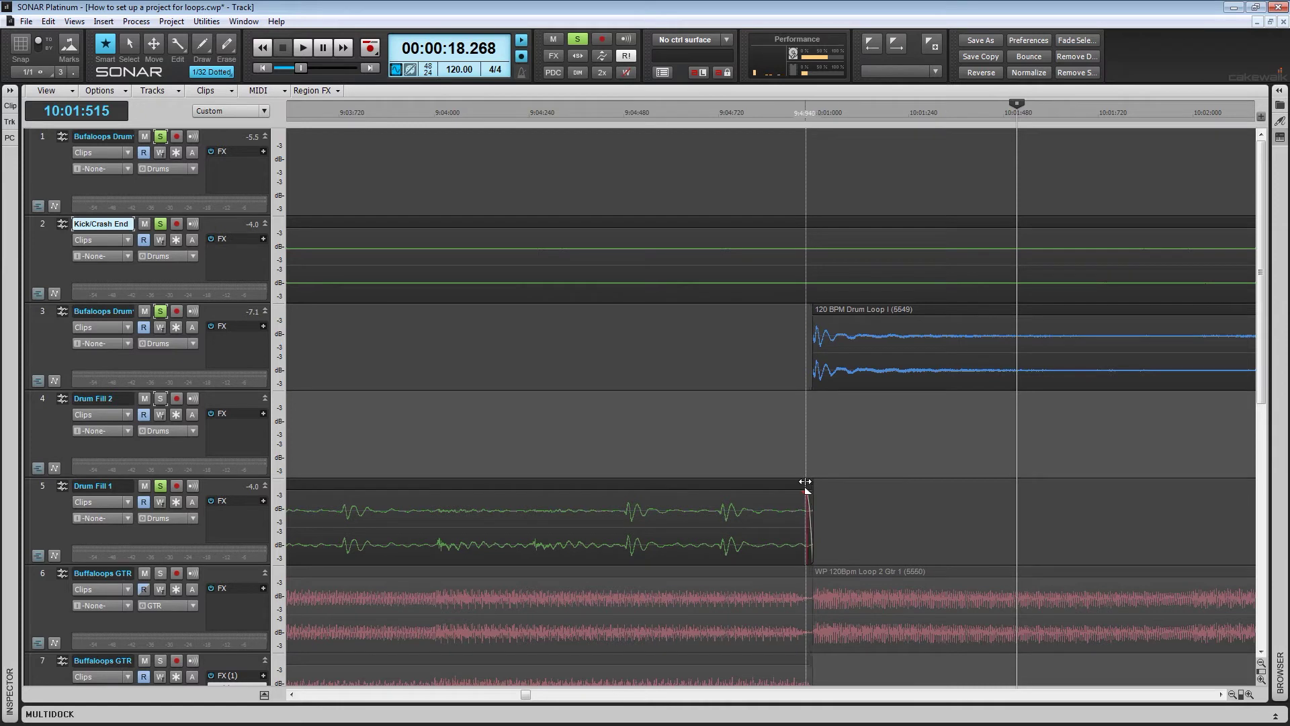
left_click(785, 450)
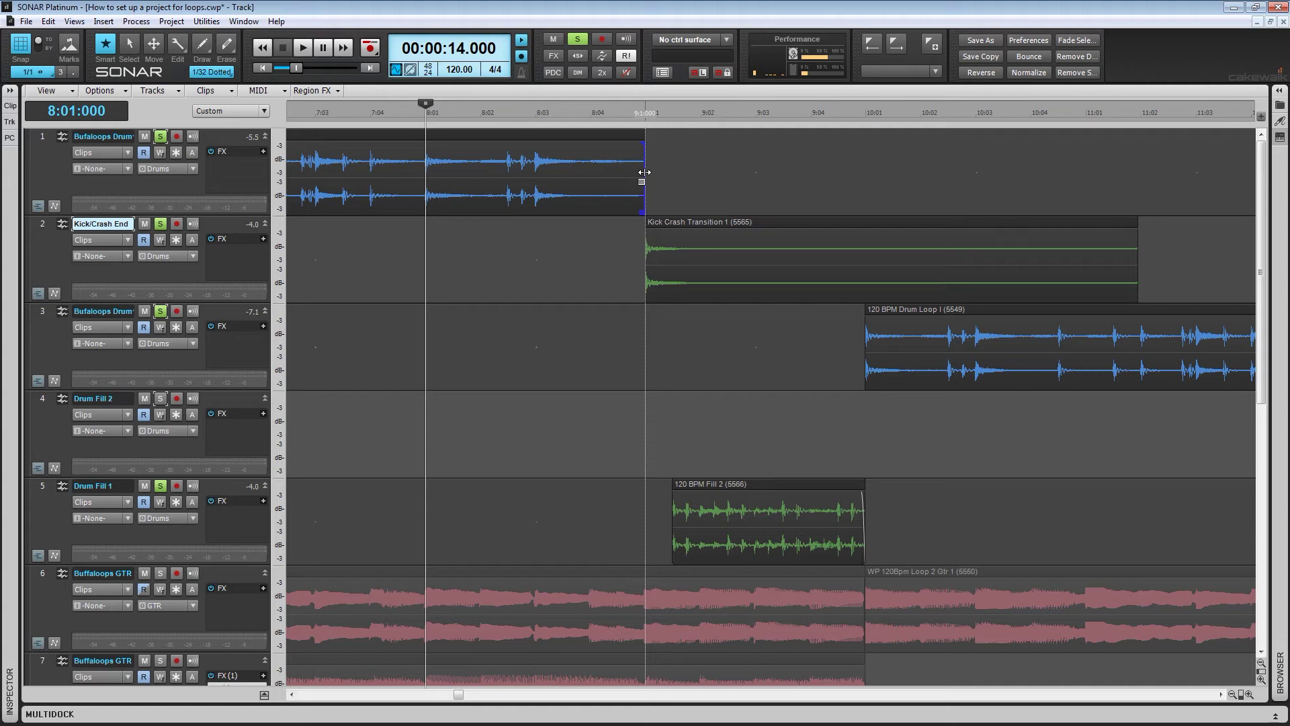
Trim the end of the first drum loop clip back to measure 8 and move the Kick Crash Transition 1 clip to measure 8
left_click_drag(547, 176, 475, 182)
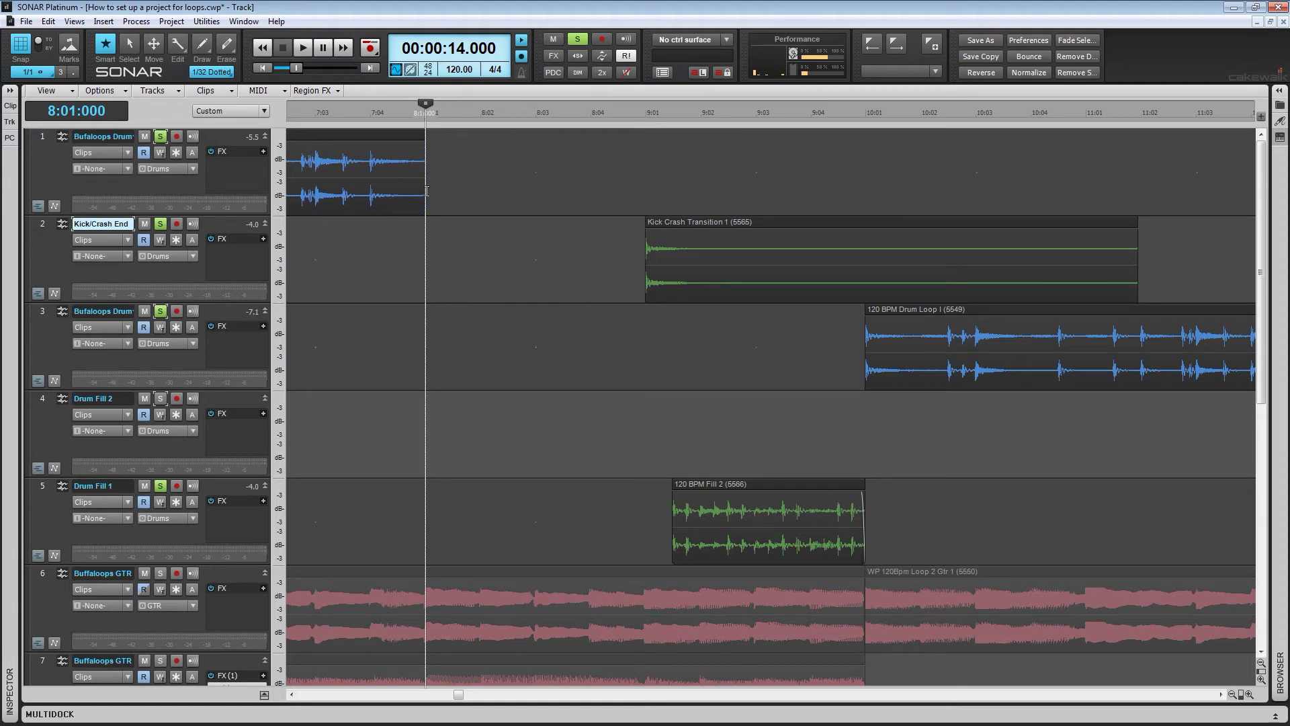
left_click(748, 229)
left_click_drag(666, 231, 579, 235)
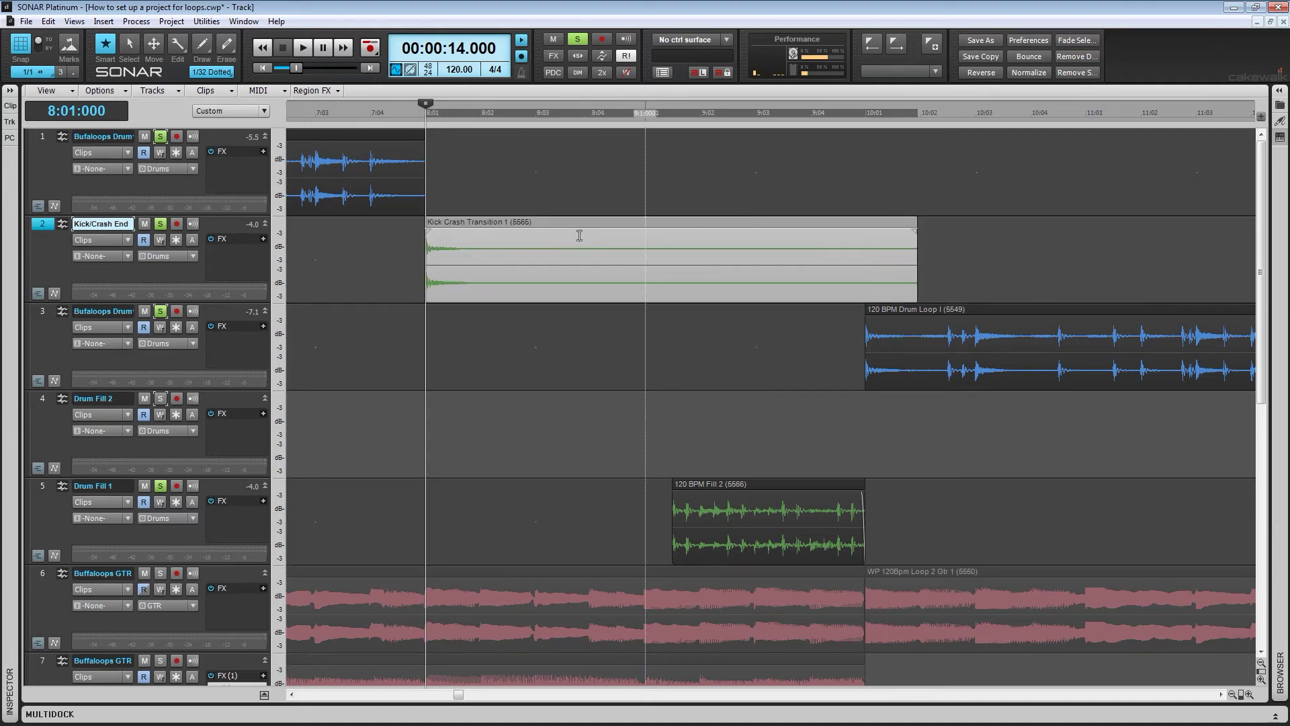
Extend the start of the 120 BPM Fill 2 clip on the Drum Fill 1 track back to measure 9
left_click(673, 387)
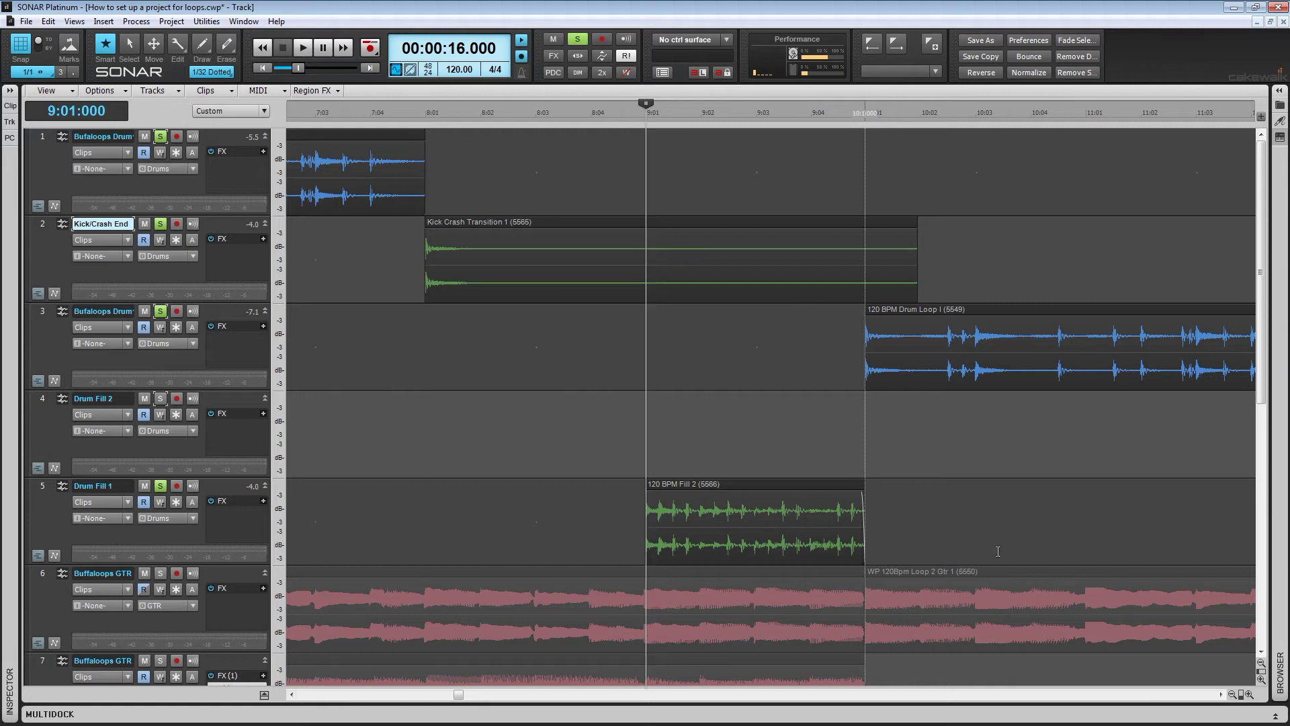
left_click(1247, 696)
left_click(1232, 694)
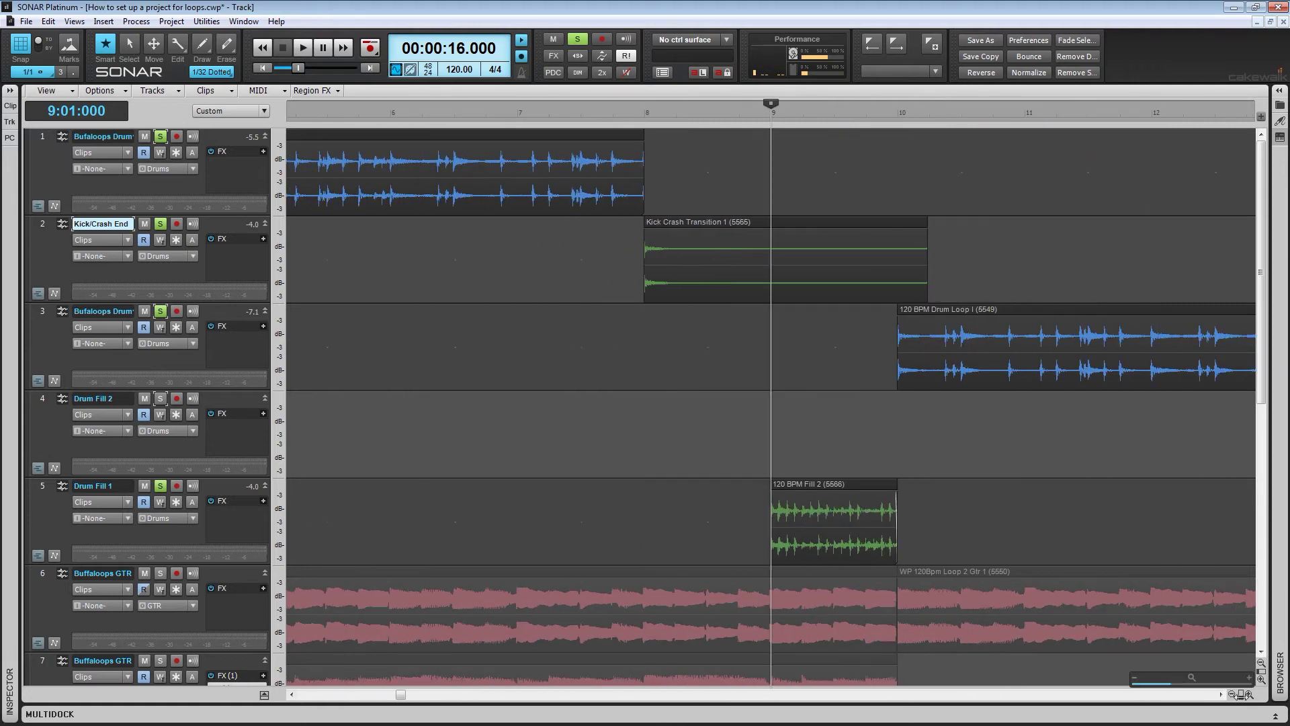
Play the soloed drum tracks from measure 6 through the crash and fill into the second drum loop
key("space")
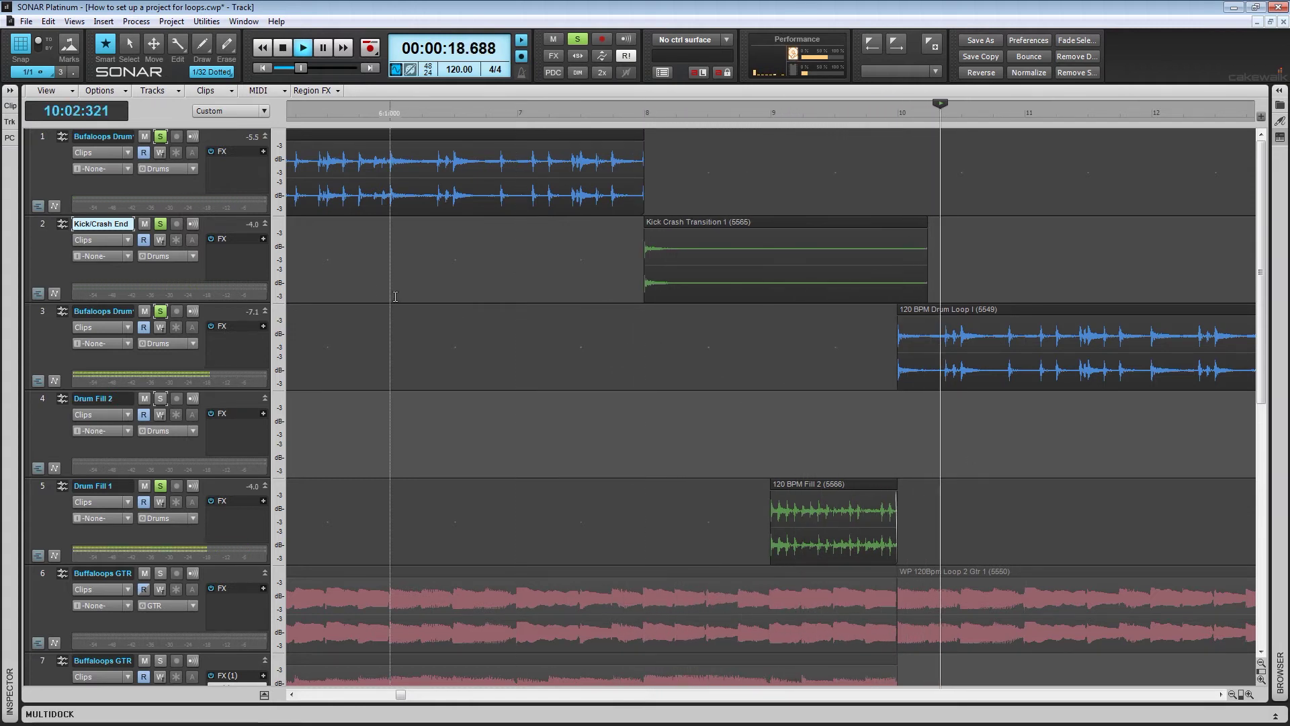
left_click(340, 282)
key("space")
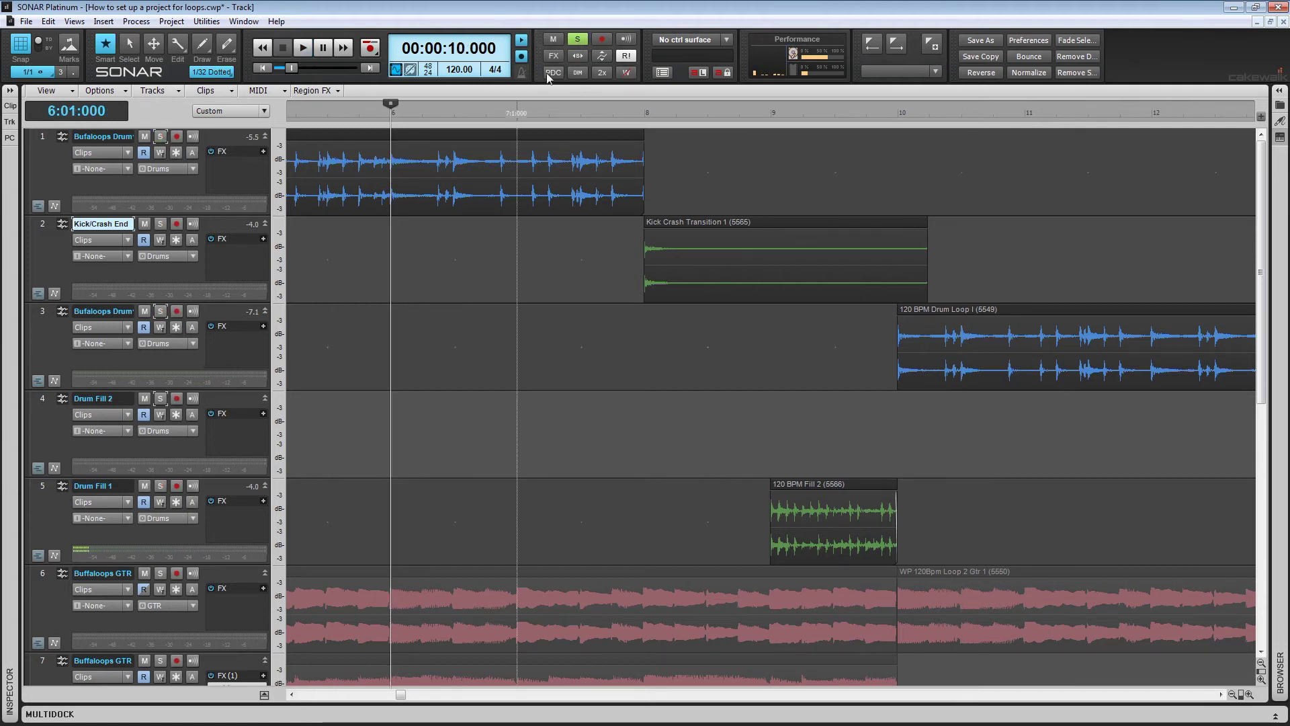
Turn off all solos and listen to the full arrangement, including from the start of the song
key("space")
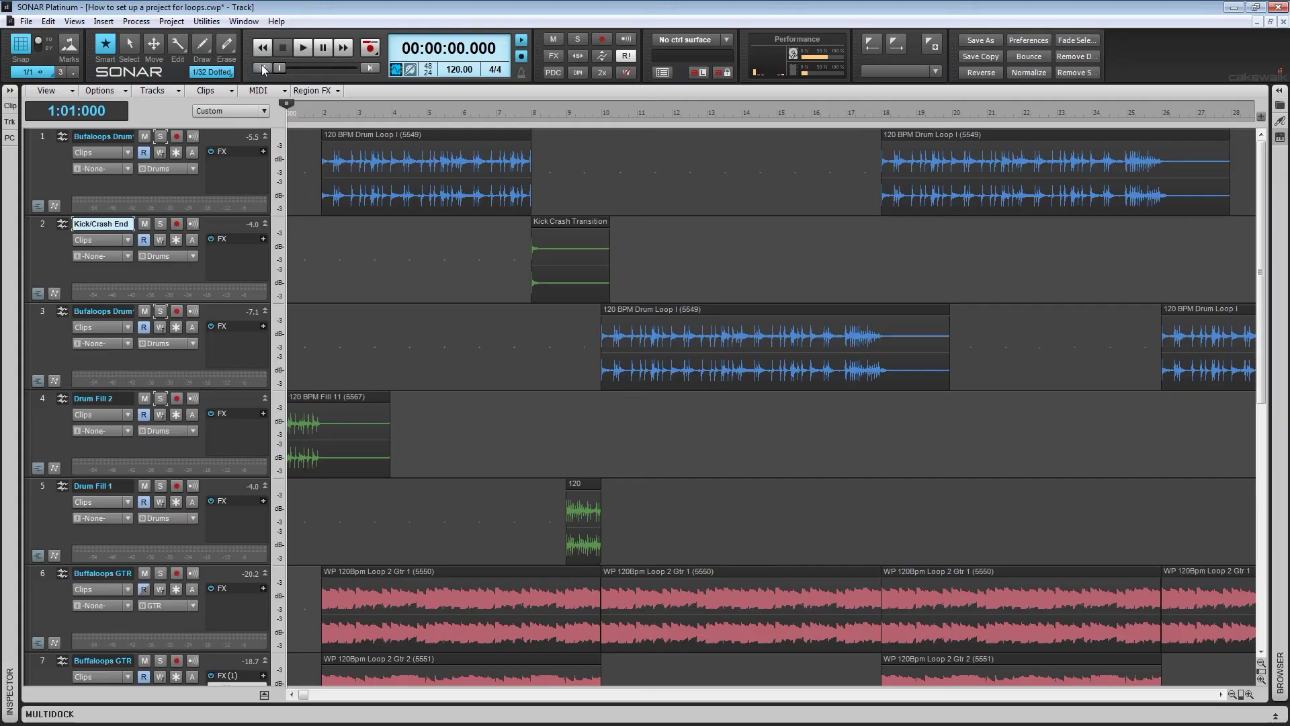
key("space")
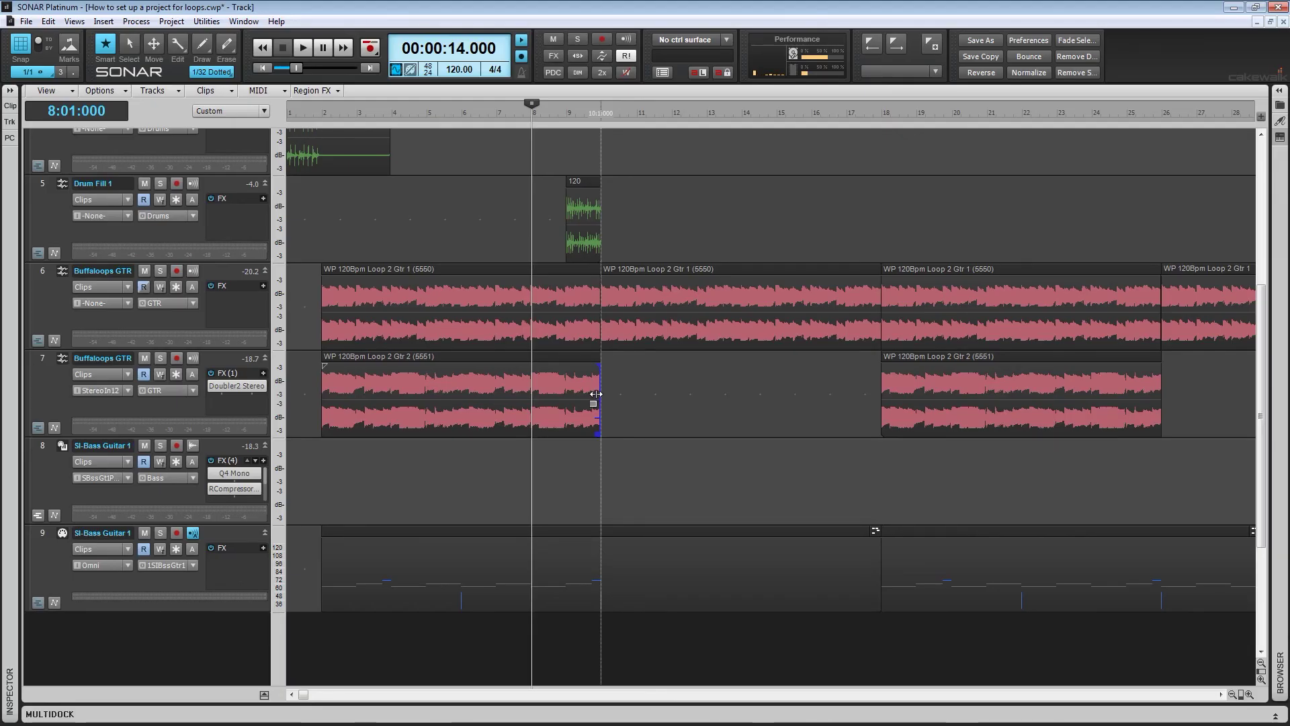
Trim the end of the first WP 120Bpm Loop 2 Gtr 2 clip on track 7 back to measure 8
left_click_drag(595, 394, 528, 399)
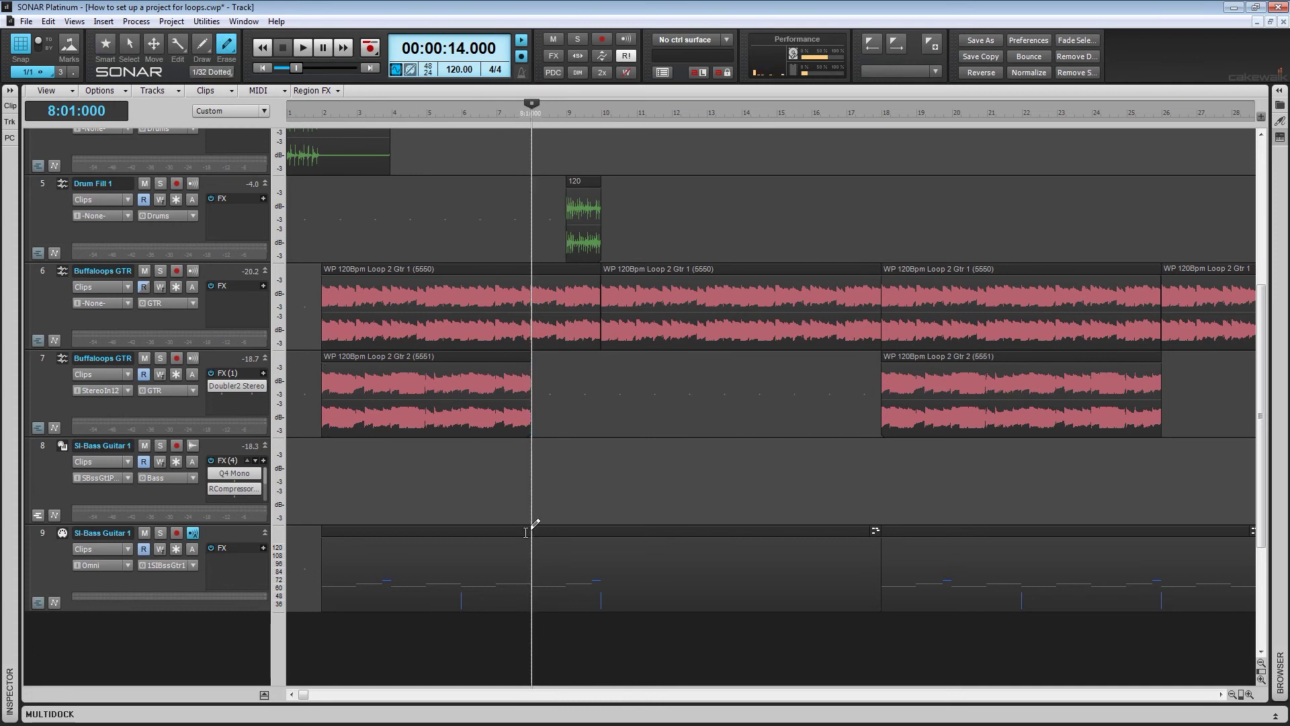
Erase the bass notes from measure 8 onward in track 9's first clip and listen from measure 5 through the drum fill
left_click_drag(534, 532, 747, 548)
left_click(357, 479)
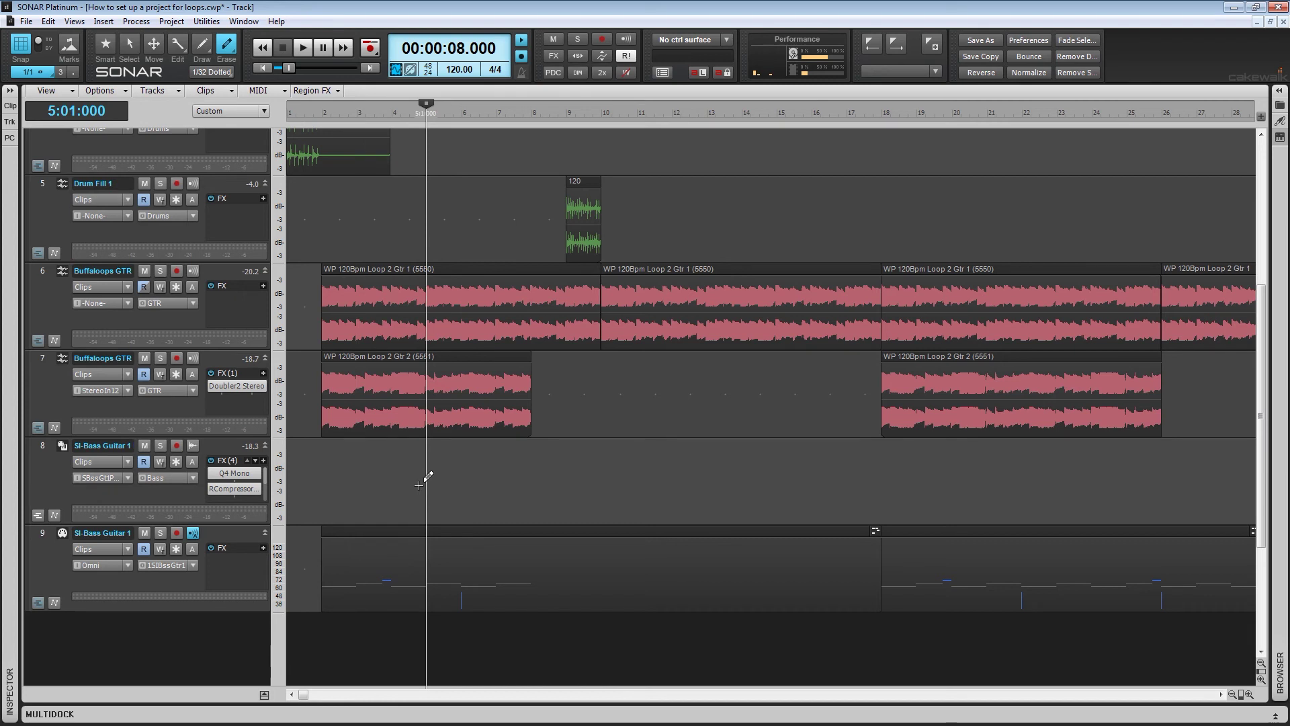
key("space")
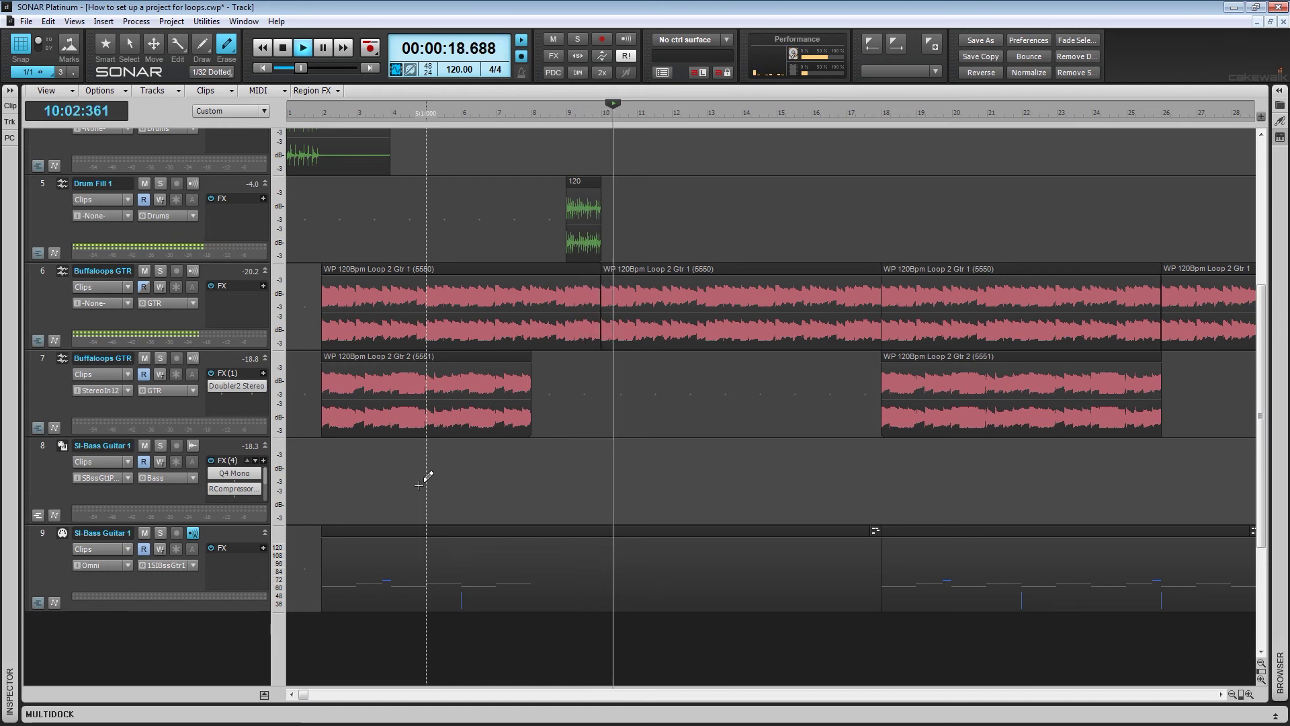
key("space")
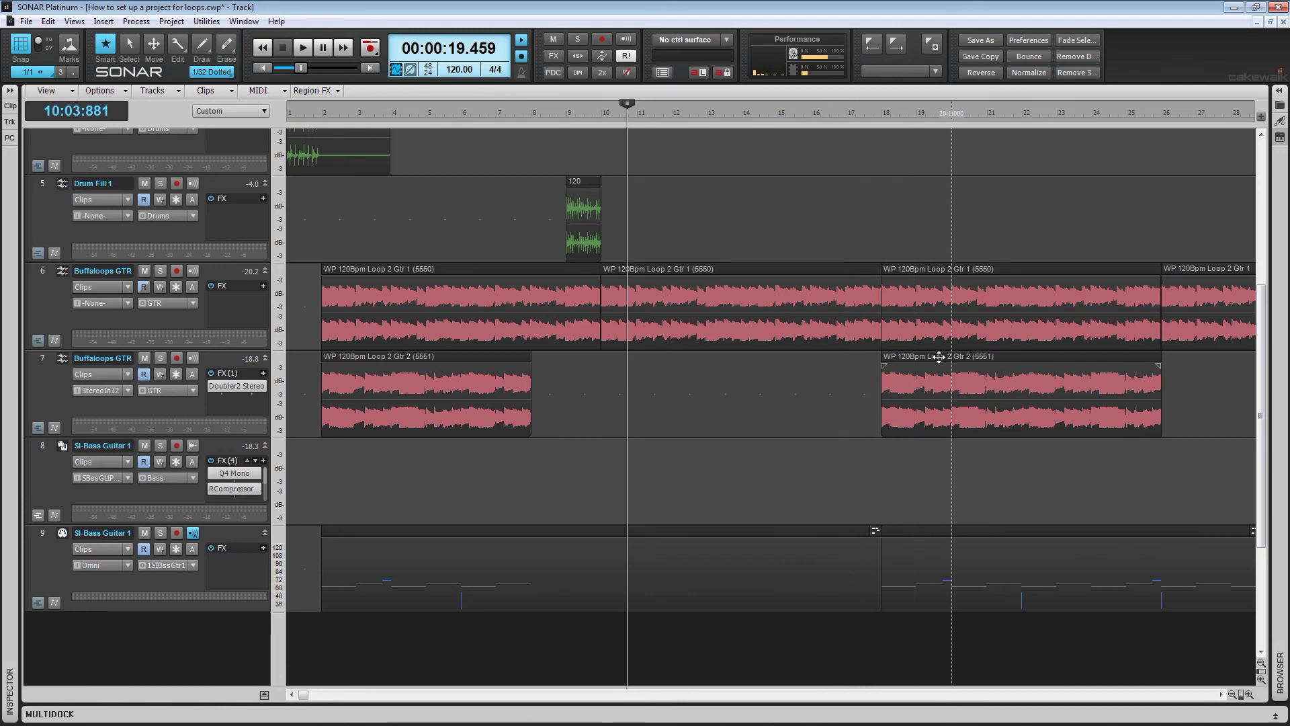
Move the second WP 120Bpm Loop 2 Gtr 2 clip on track 7 to measure 10 and listen to the transition from measure 6
left_click_drag(939, 357, 658, 357)
left_click(463, 452)
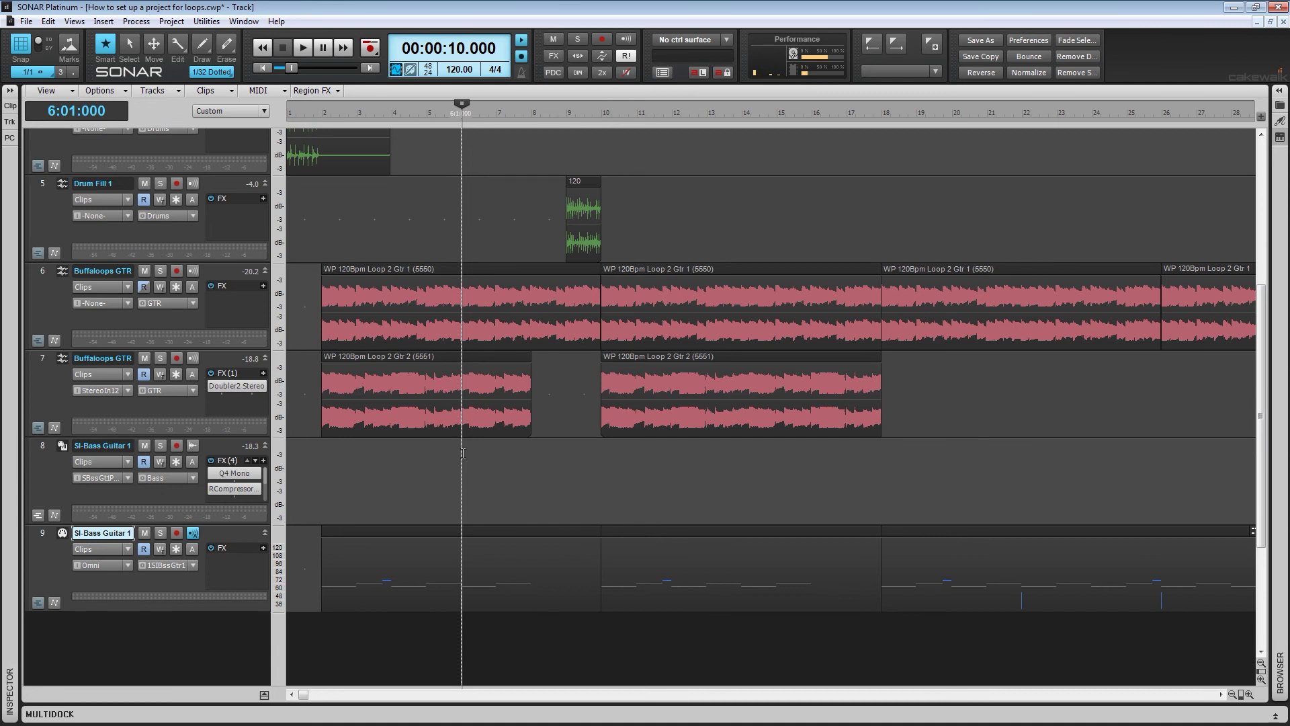
key("space")
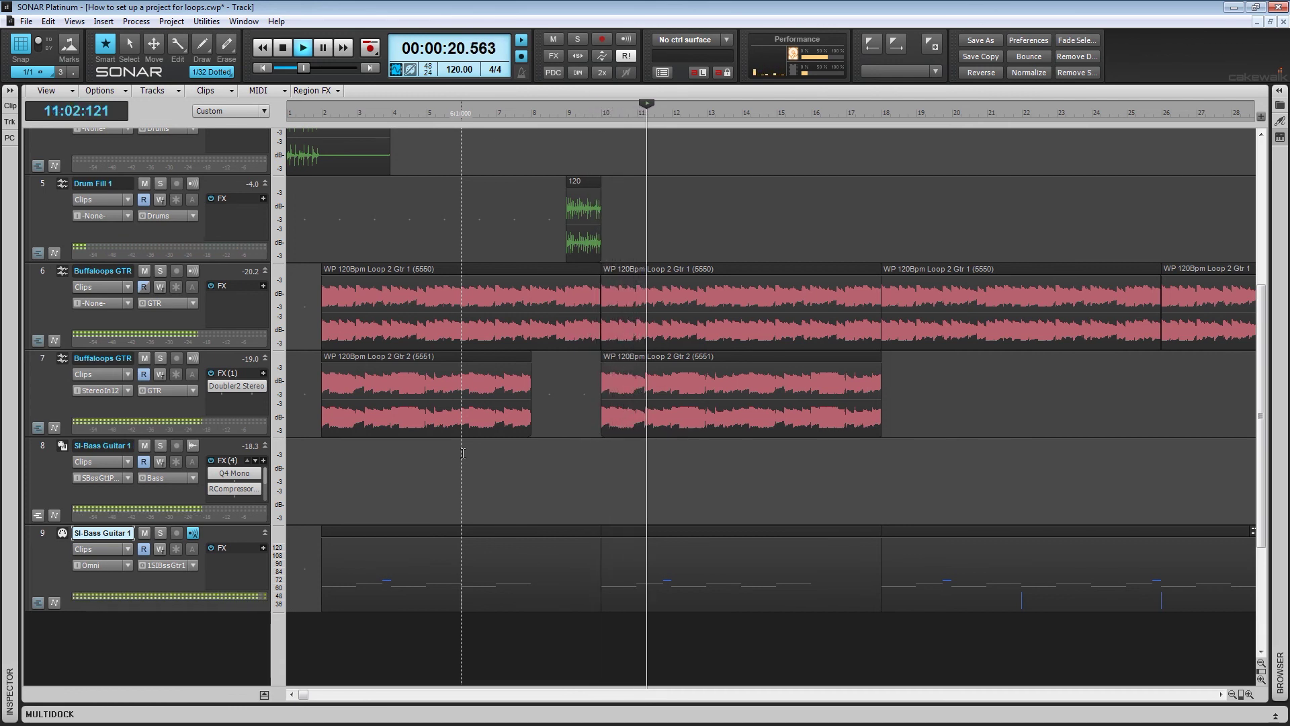
key("space")
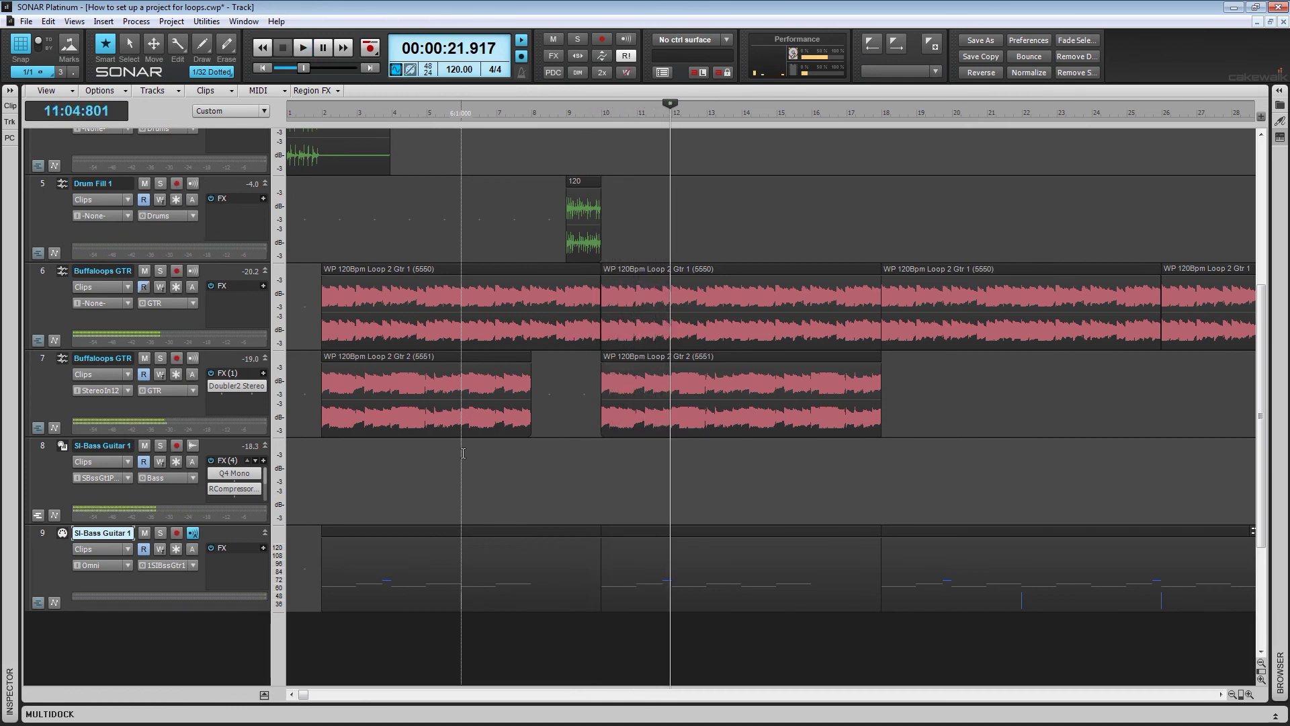